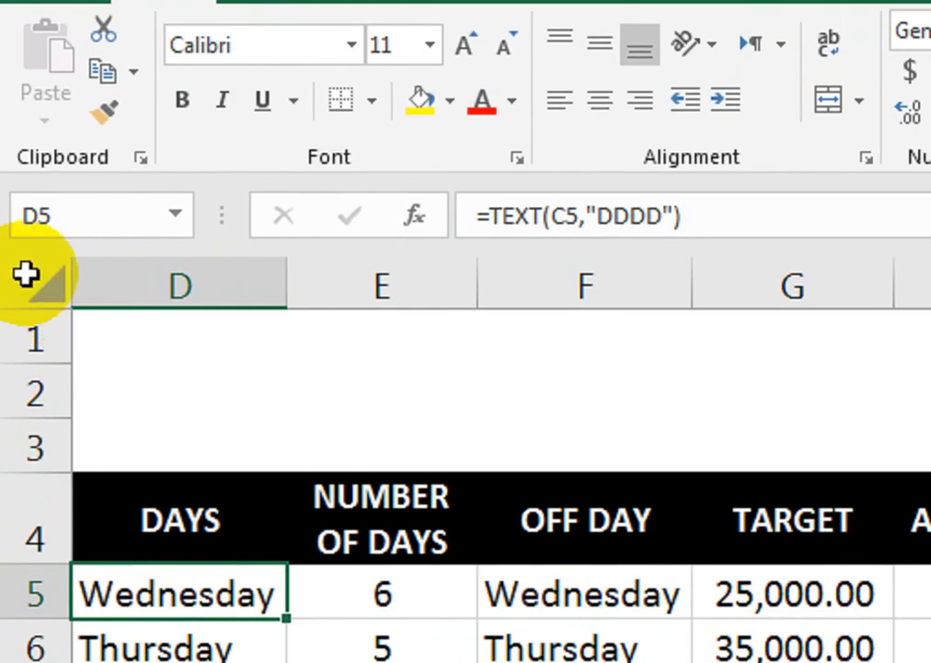
Step: Select all of Sheet4, look at the Home Format menu, then go to the Review tab
click(12, 191)
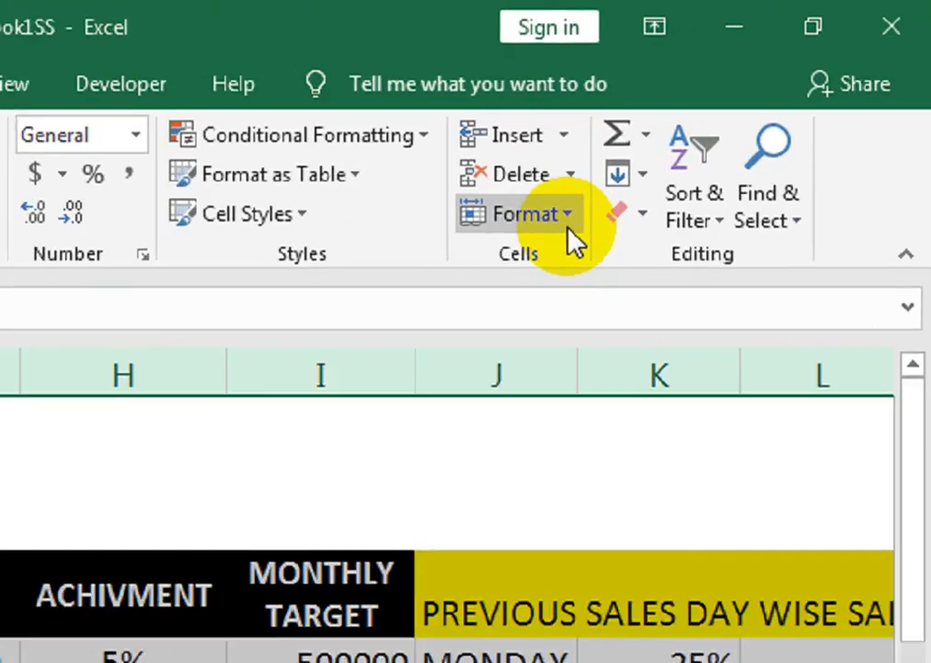
click(569, 230)
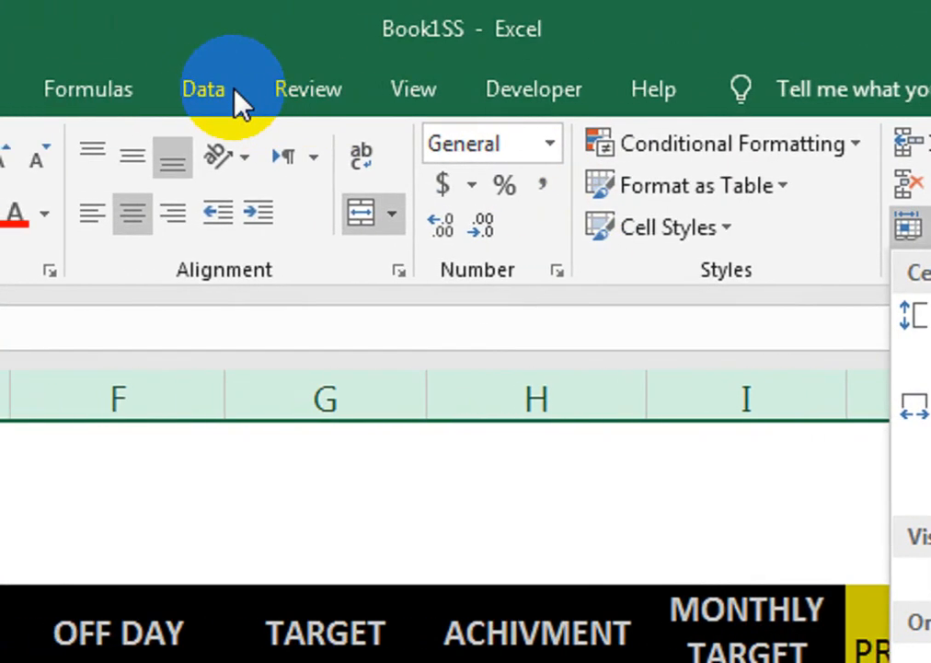
click(304, 91)
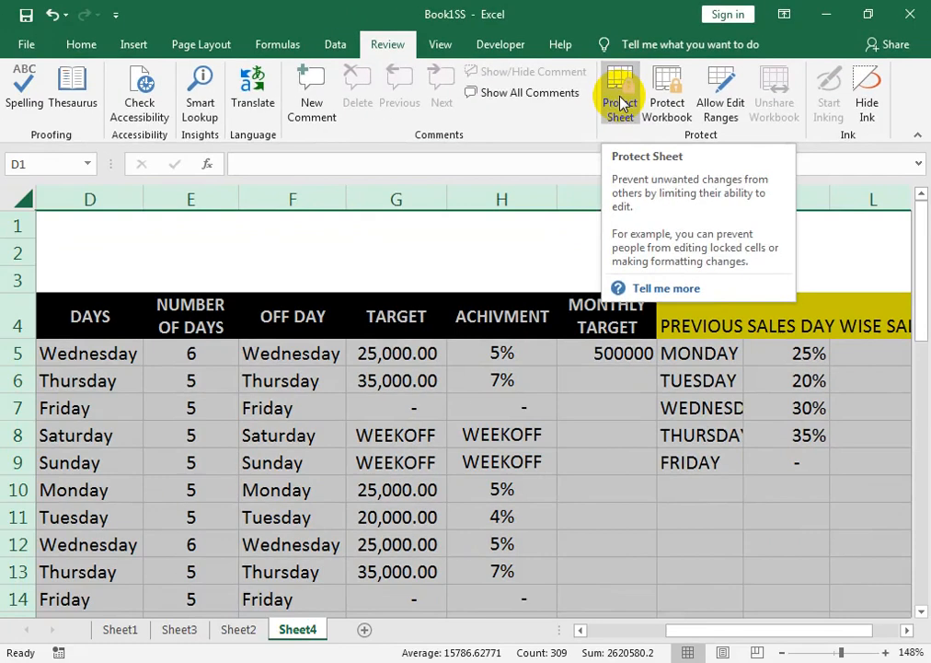
Step: Protect Sheet4 with a sheet password and re-enter it in Confirm Password
click(458, 207)
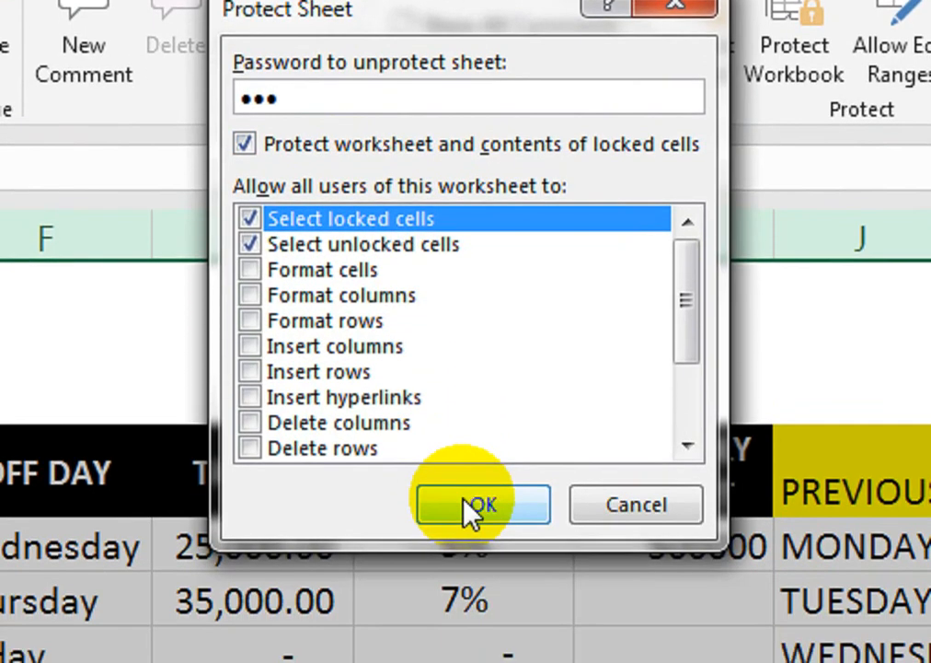
click(476, 507)
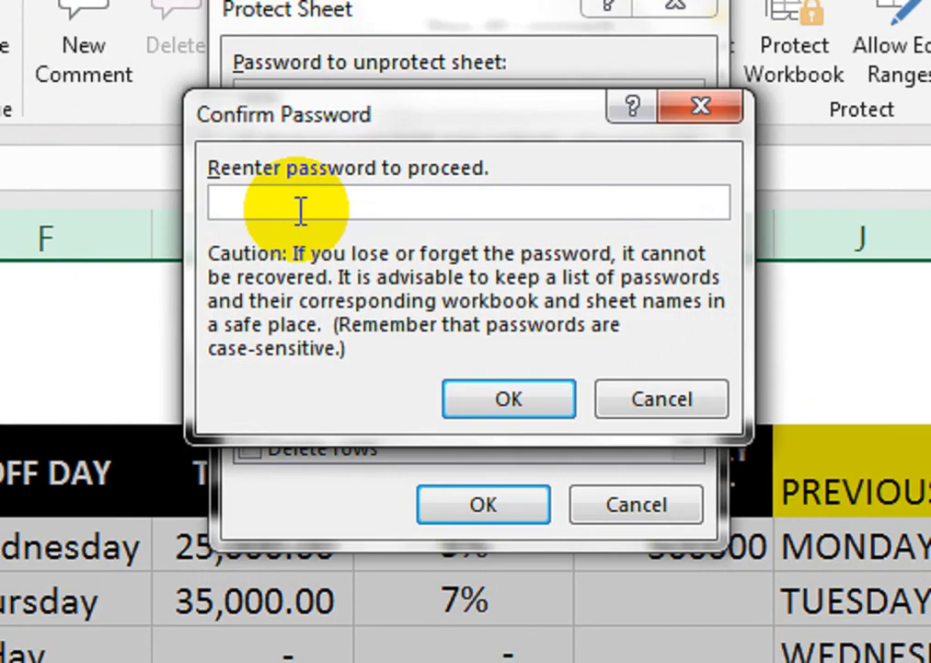
text(123)
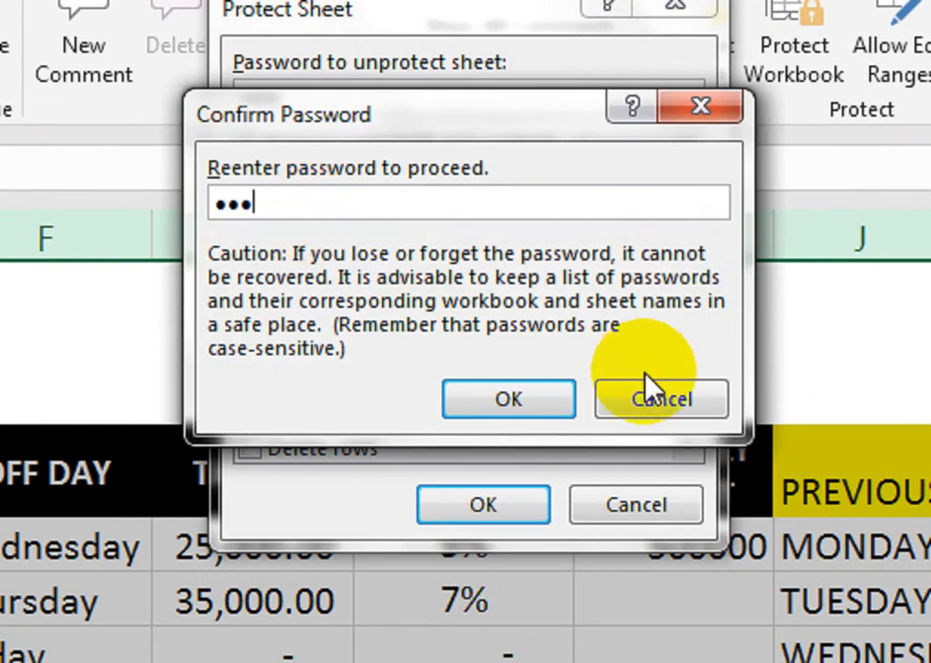
click(566, 395)
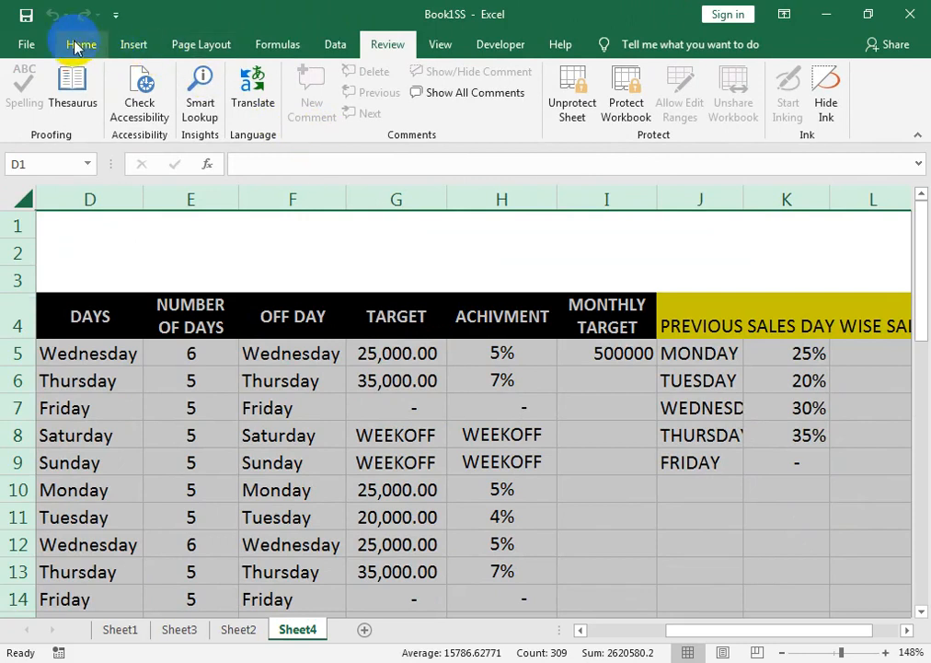
click(78, 49)
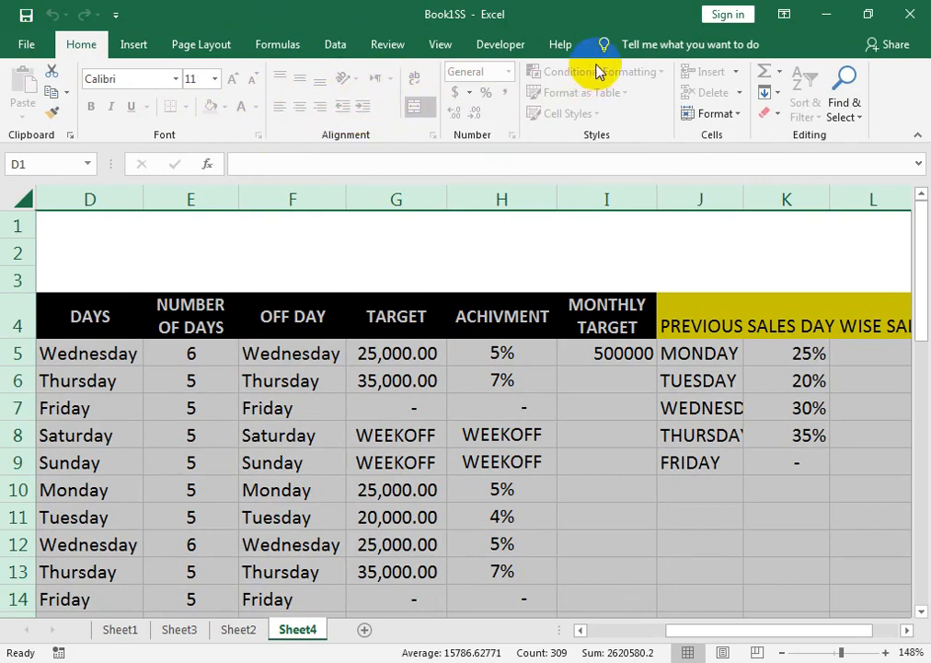
click(733, 116)
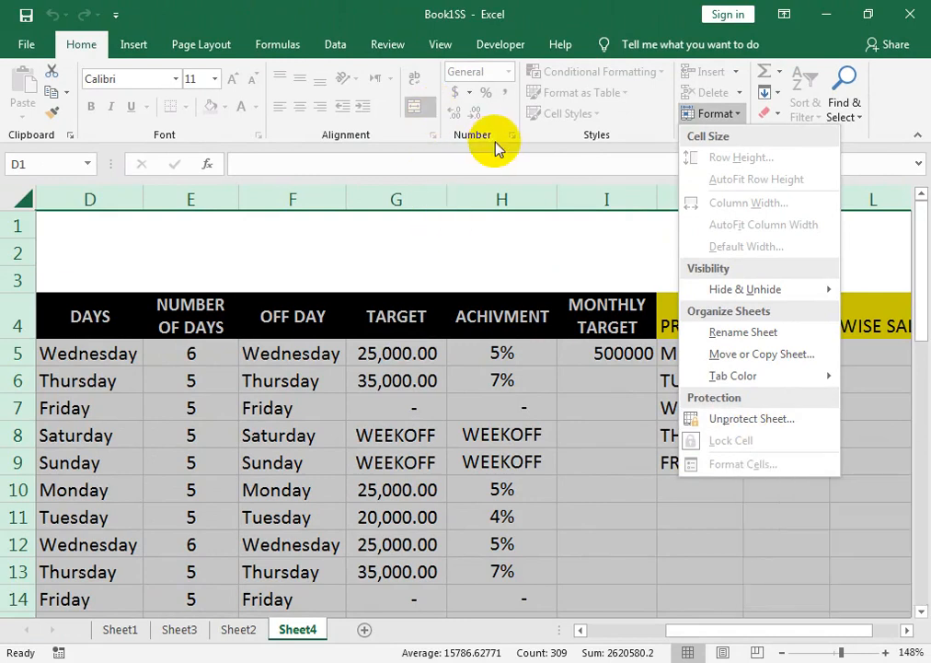
click(499, 146)
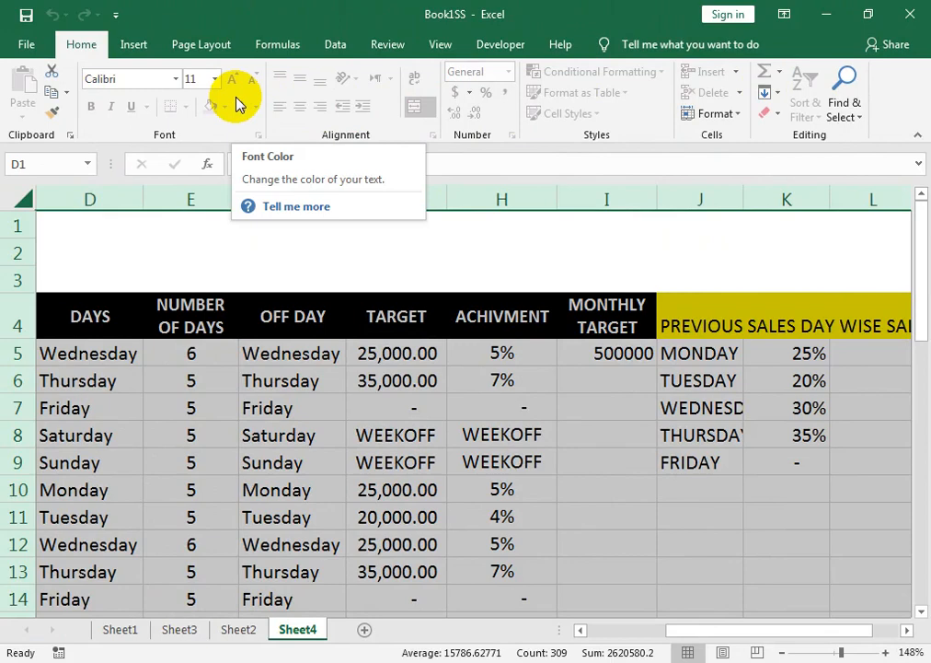
click(281, 572)
drag(249, 353, 269, 509)
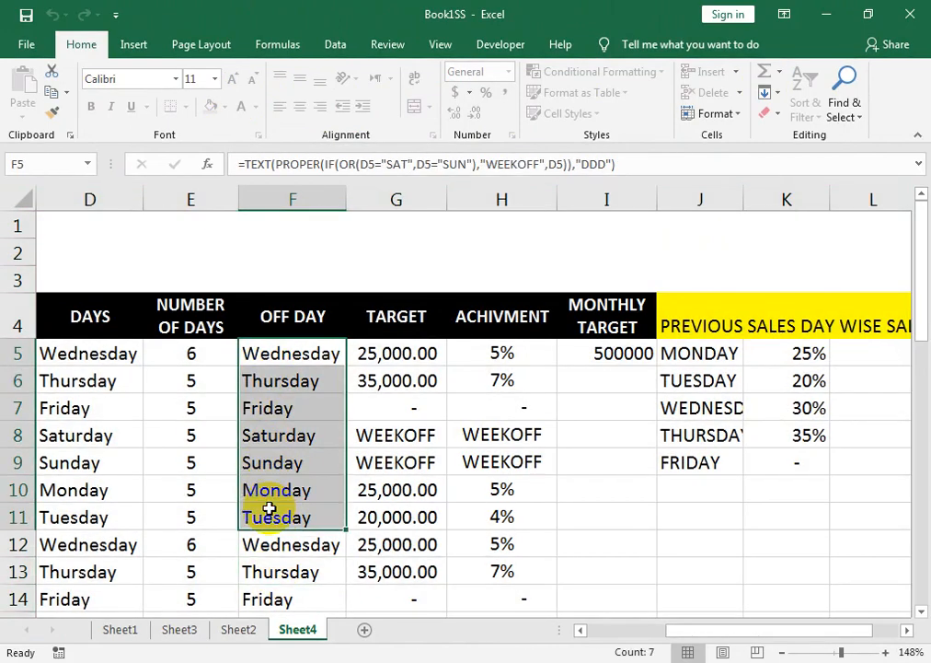
key(Delete)
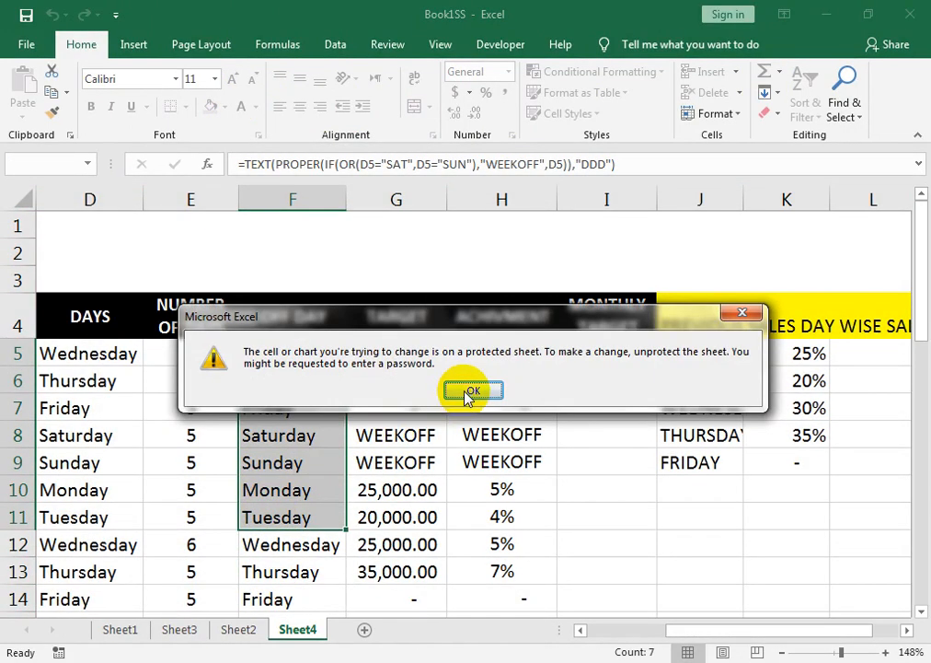
click(469, 391)
click(85, 353)
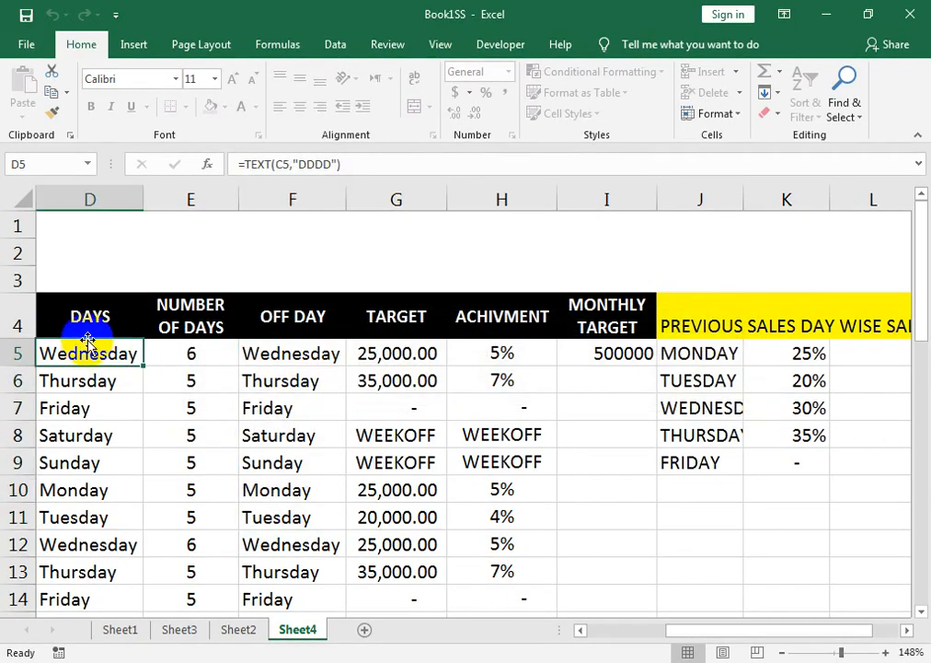
click(141, 332)
drag(146, 332, 651, 318)
key(Delete)
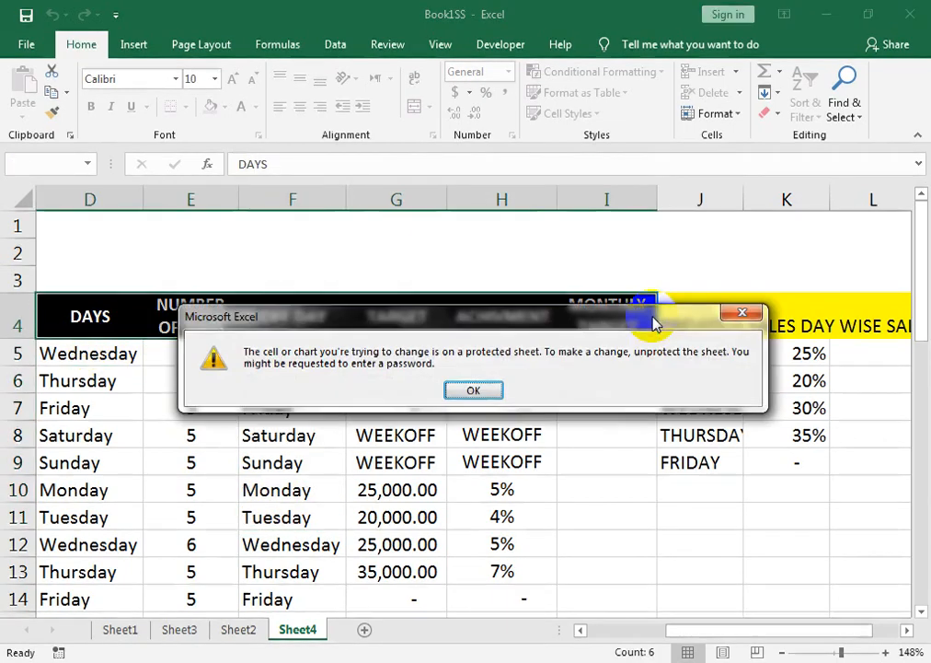
click(473, 391)
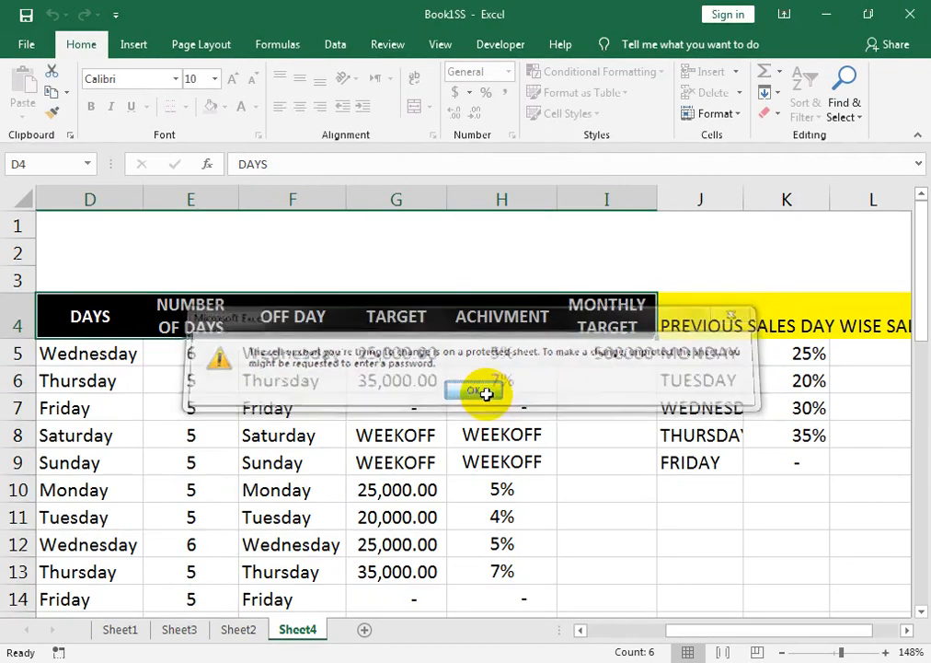
click(351, 463)
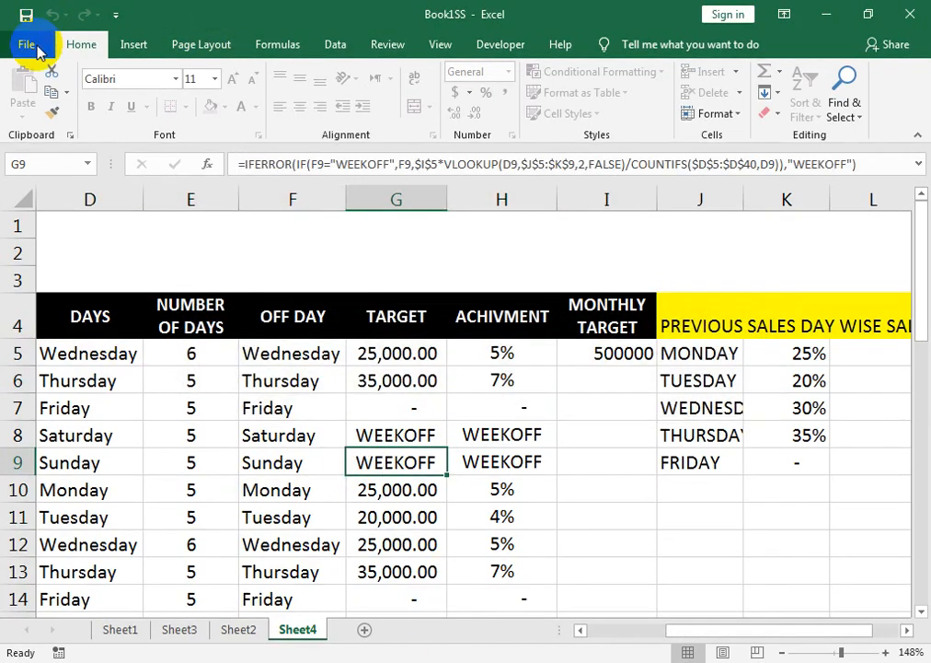
Step: Use Save As to save the workbook on the Desktop with the file name 'protect'
click(23, 43)
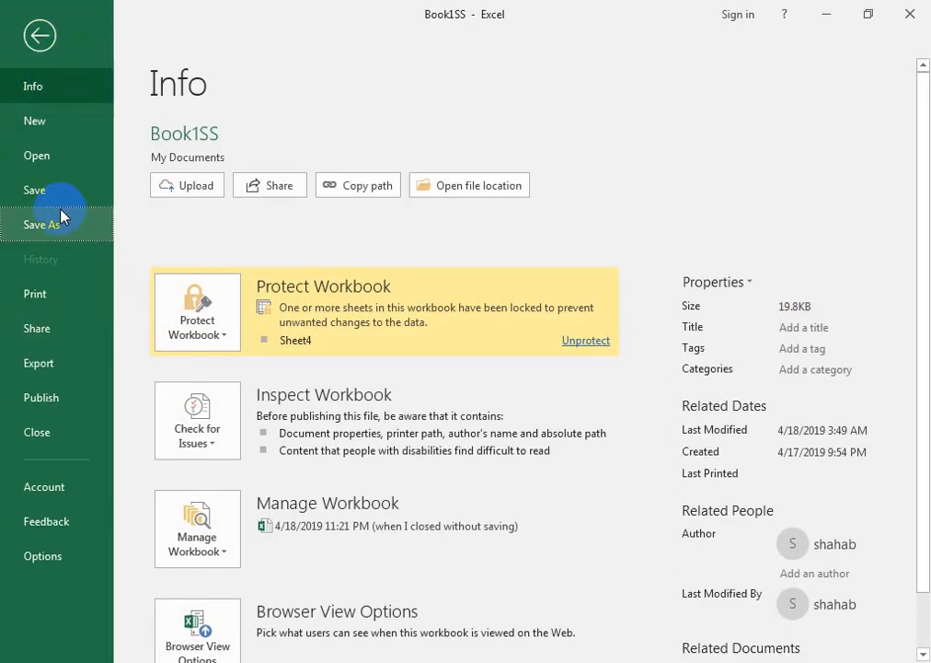
click(61, 219)
click(507, 304)
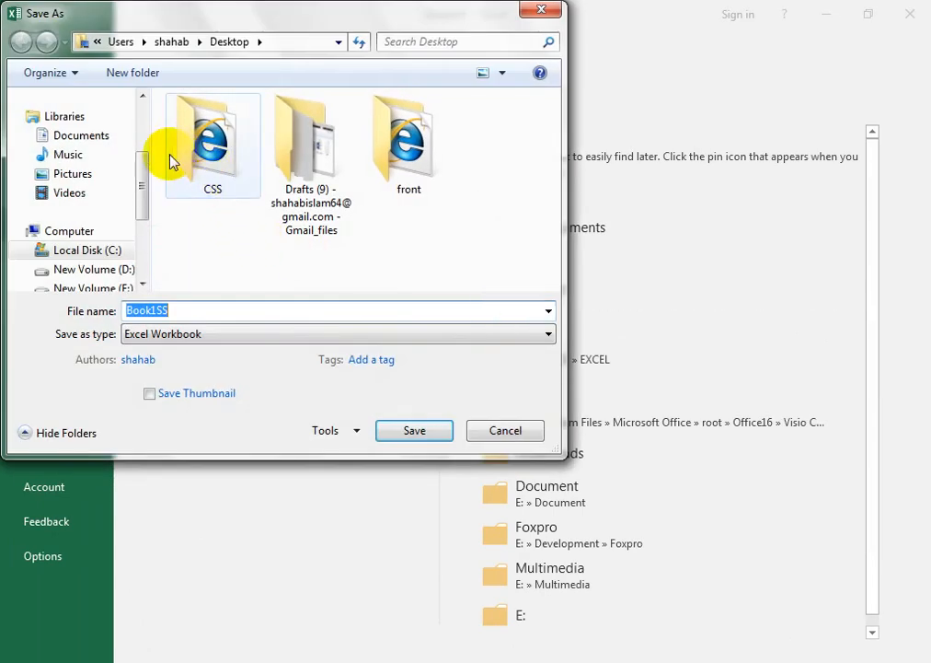
drag(147, 187, 145, 129)
click(81, 161)
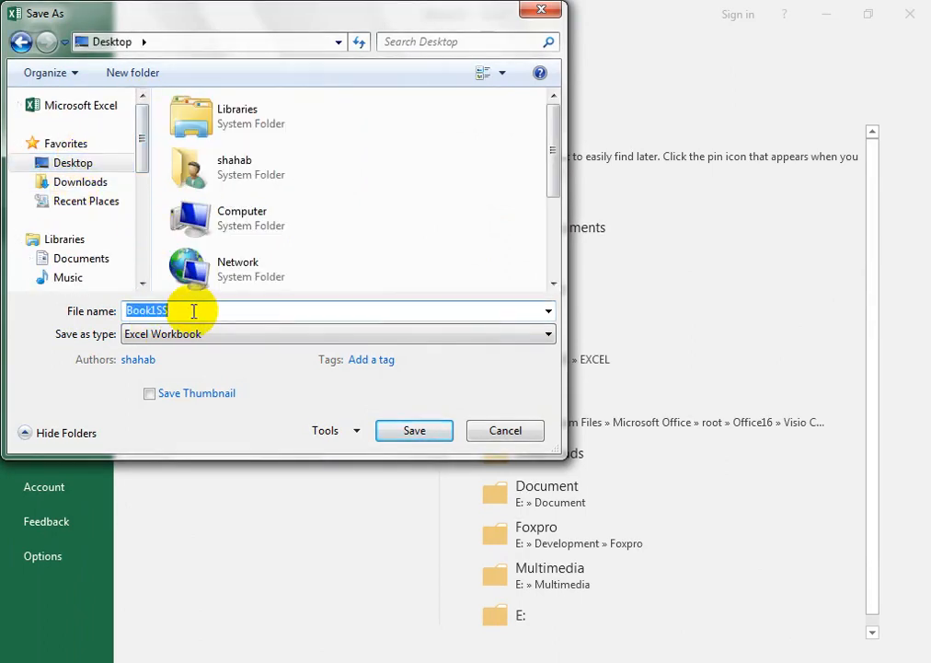
text(protect)
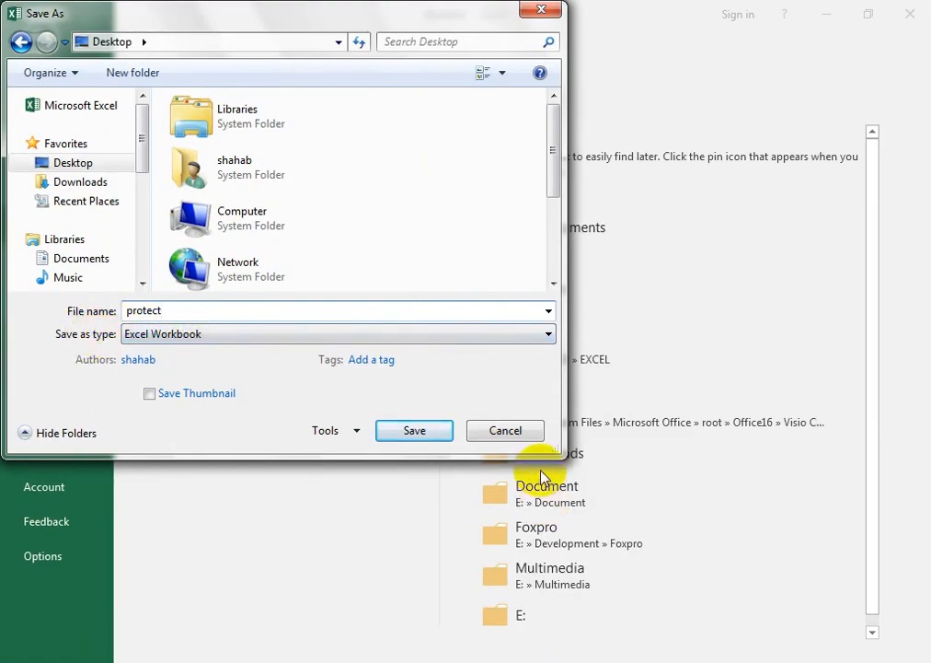
click(445, 432)
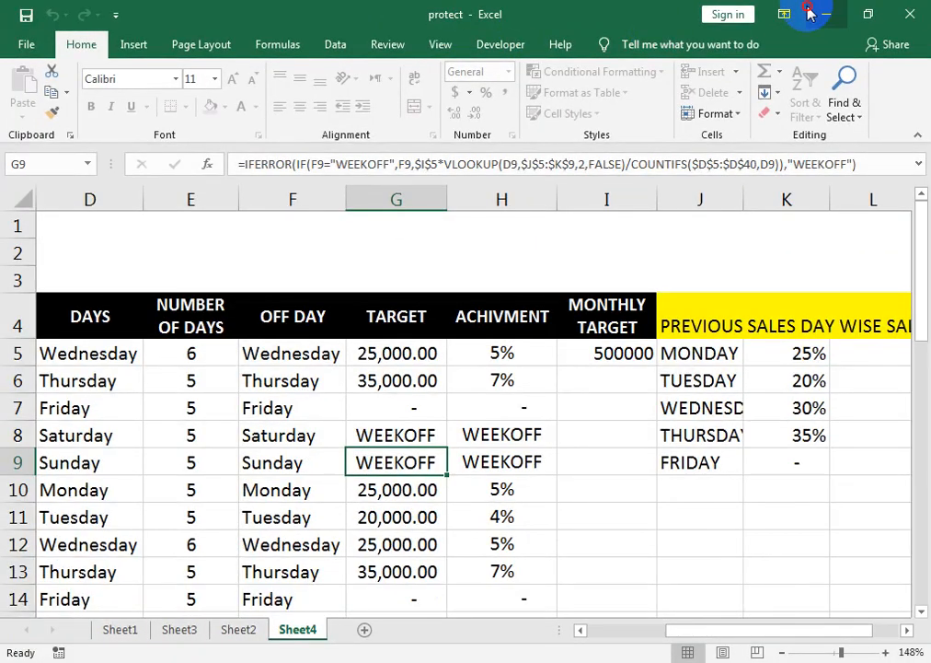
Step: Close Excel, minimize both Chrome windows, and open the protect file from the desktop
click(909, 15)
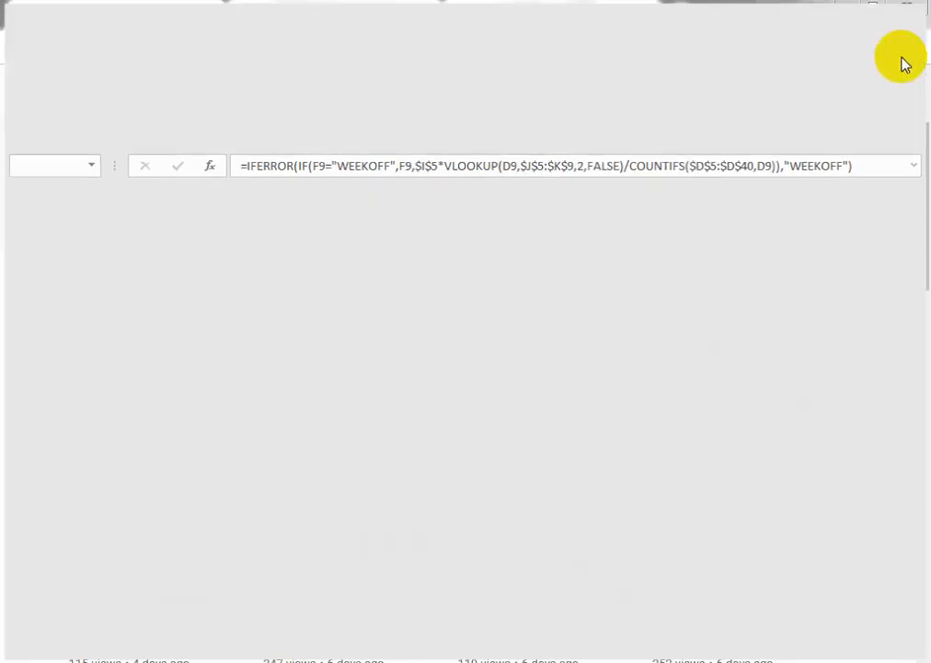
click(843, 8)
click(843, 9)
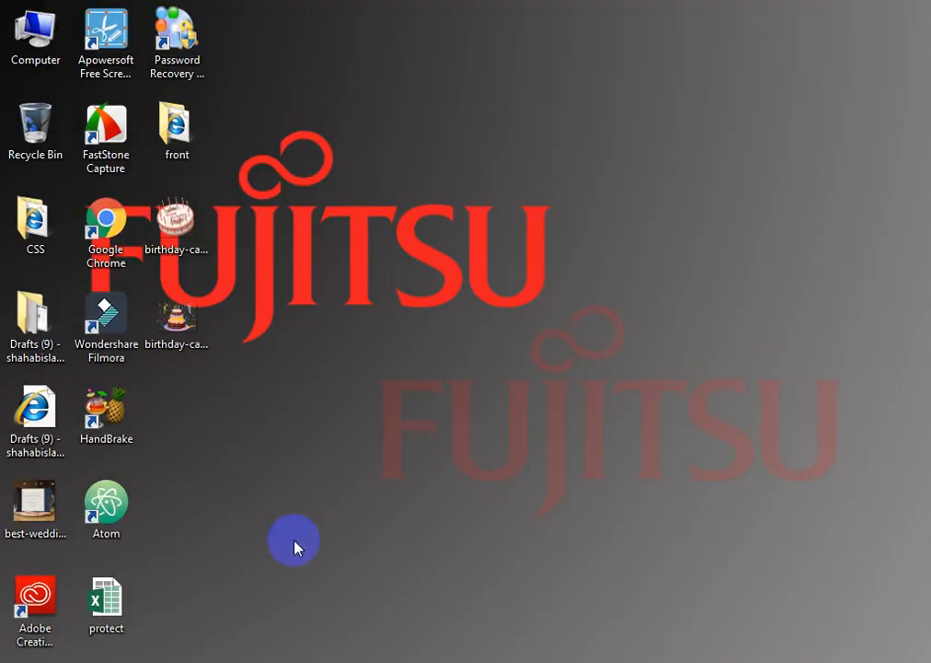
right_click(118, 607)
click(175, 237)
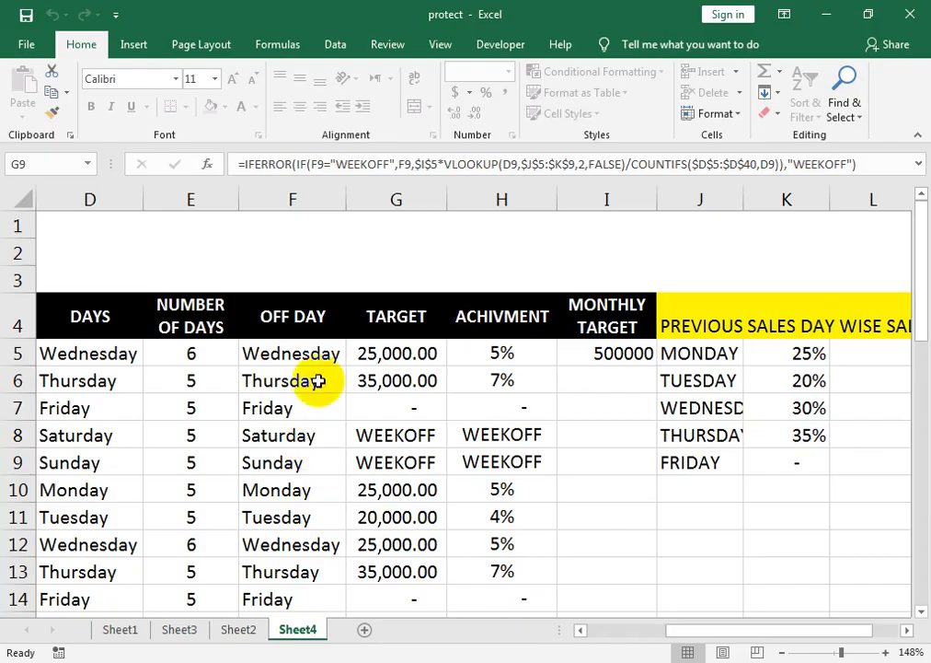
Step: Try to edit cell F5 (OFF DAY) and dismiss the protected-sheet warning
click(307, 354)
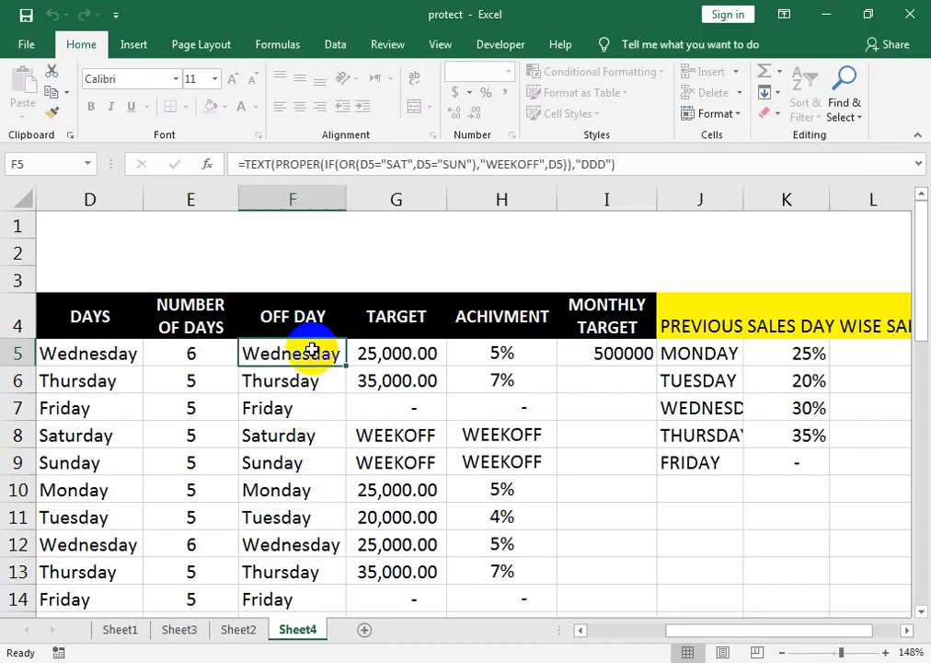
double_click(299, 359)
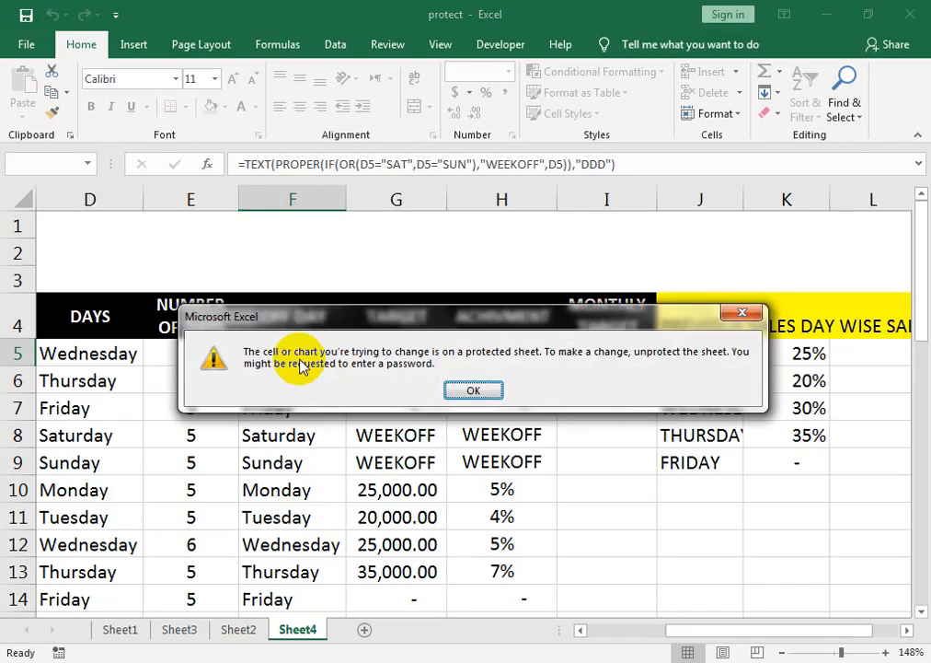
click(466, 387)
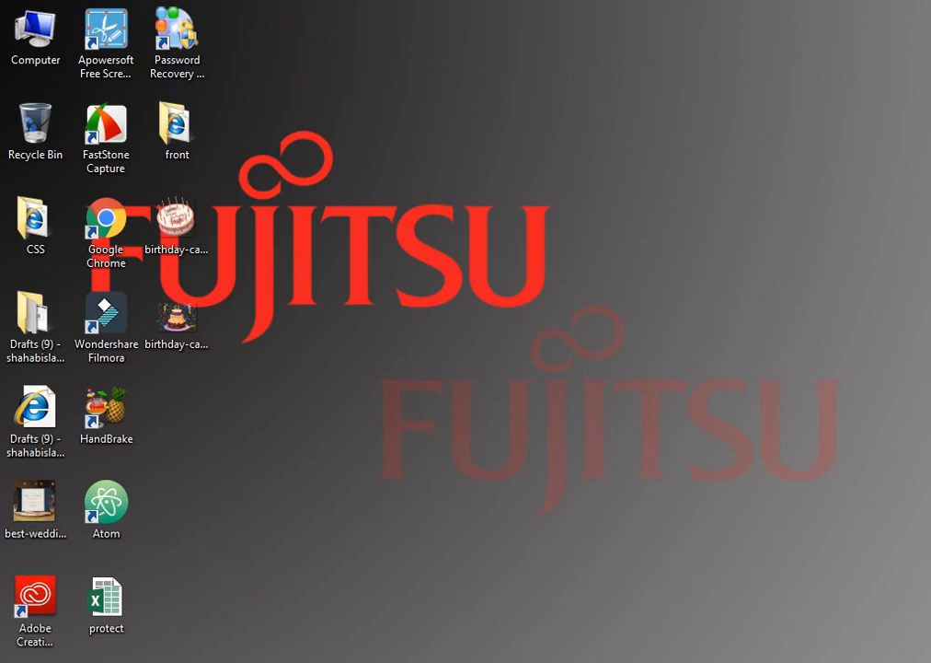
Step: Restore the YouTube Chrome window and run a Google search for 'google tran' in a new tab
click(322, 582)
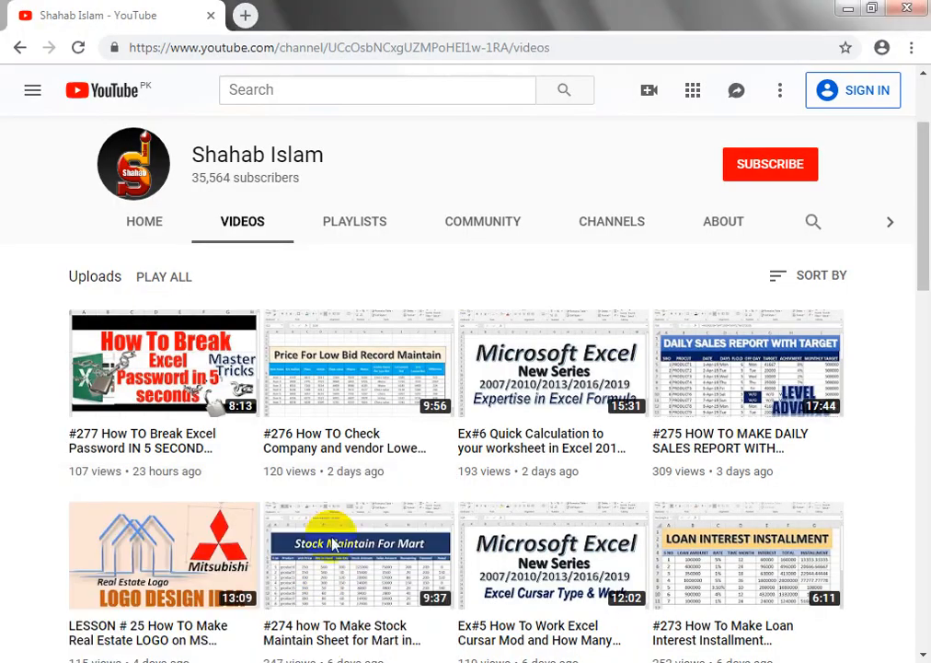
click(245, 15)
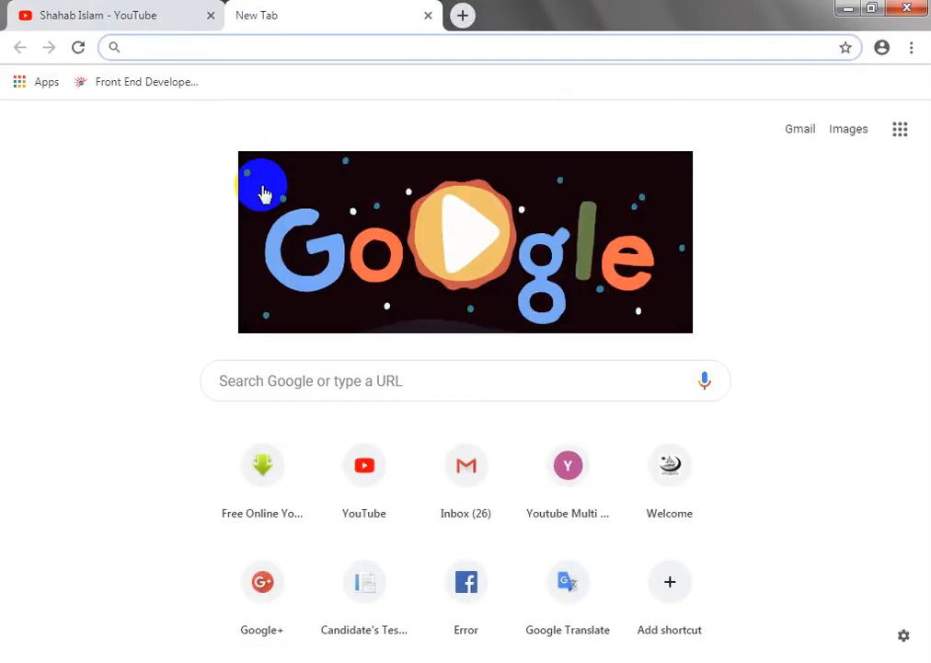
text(google translate)
key(Return)
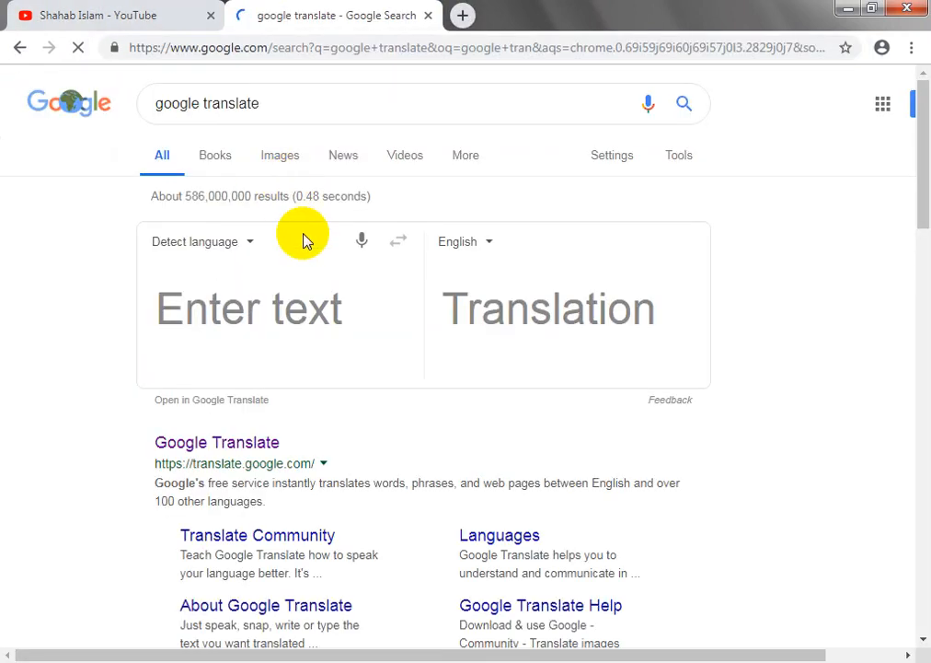
Step: Search instead for 'winrar free download', then close that tab and minimize Chrome
drag(281, 108, 3, 108)
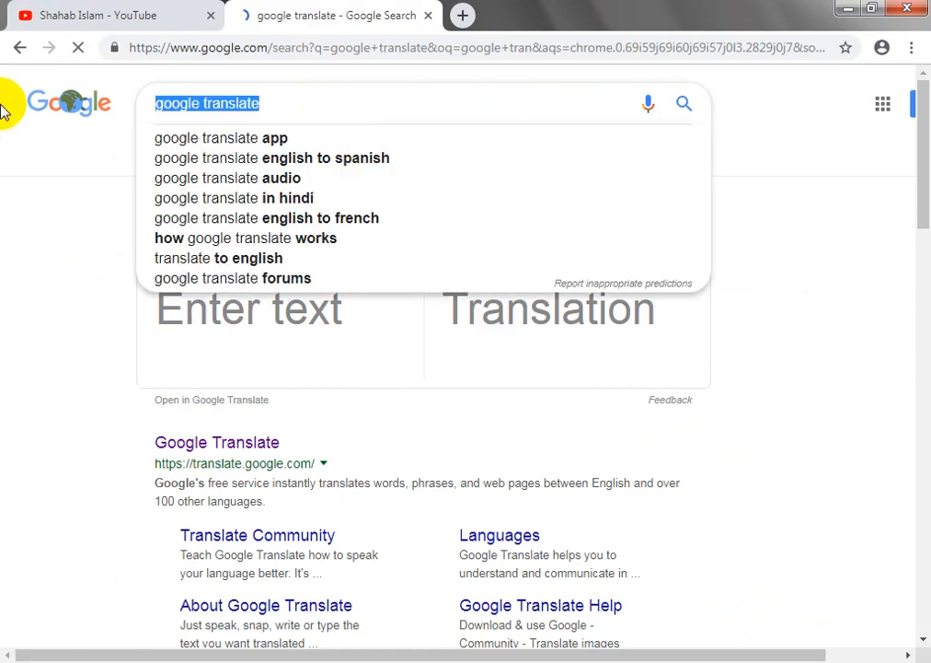
text(winrarr)
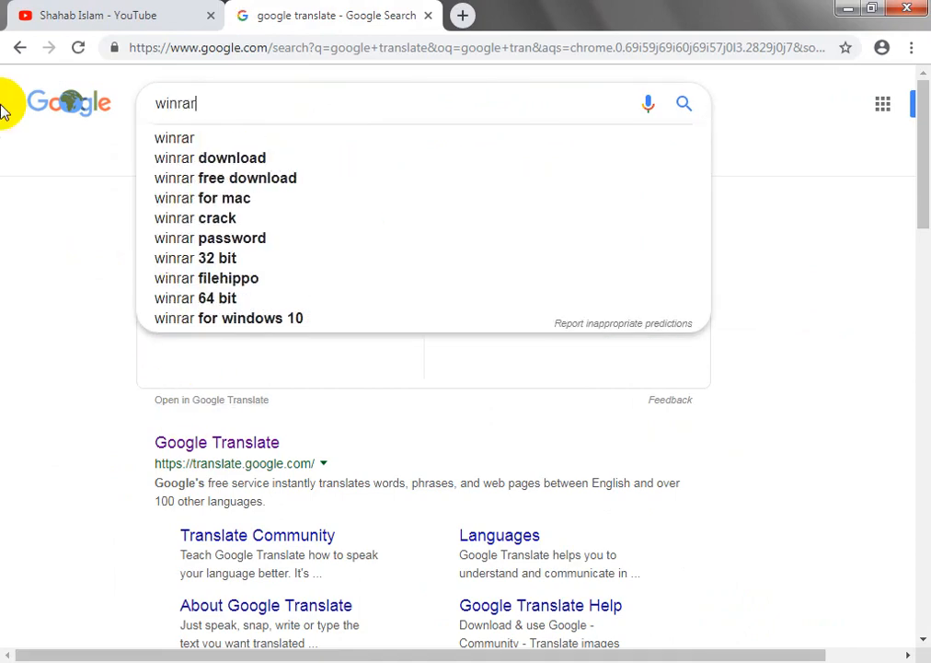
key(Down)
key(Down)
key(Down)
key(Return)
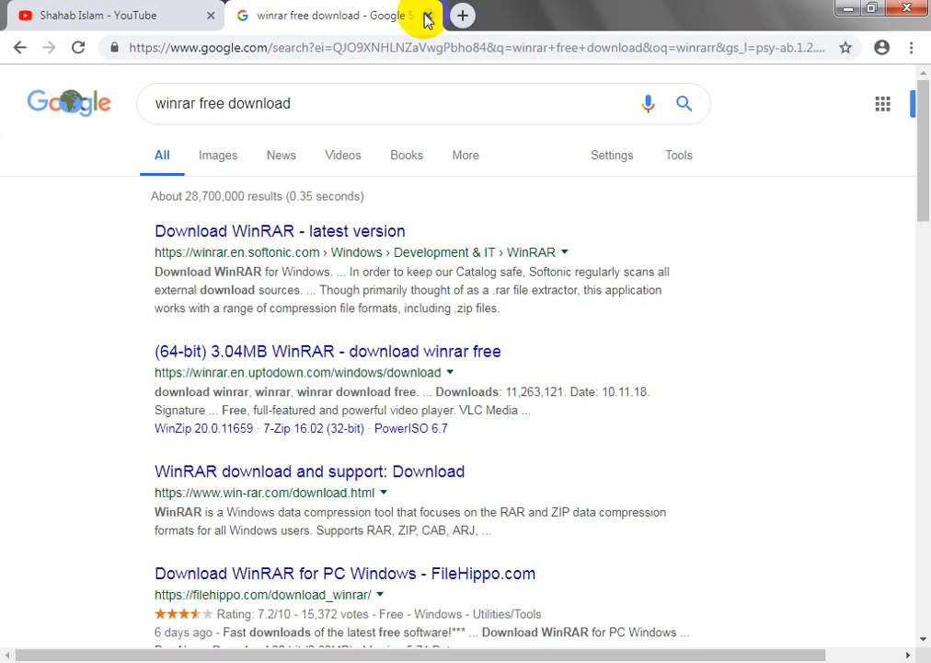
click(427, 15)
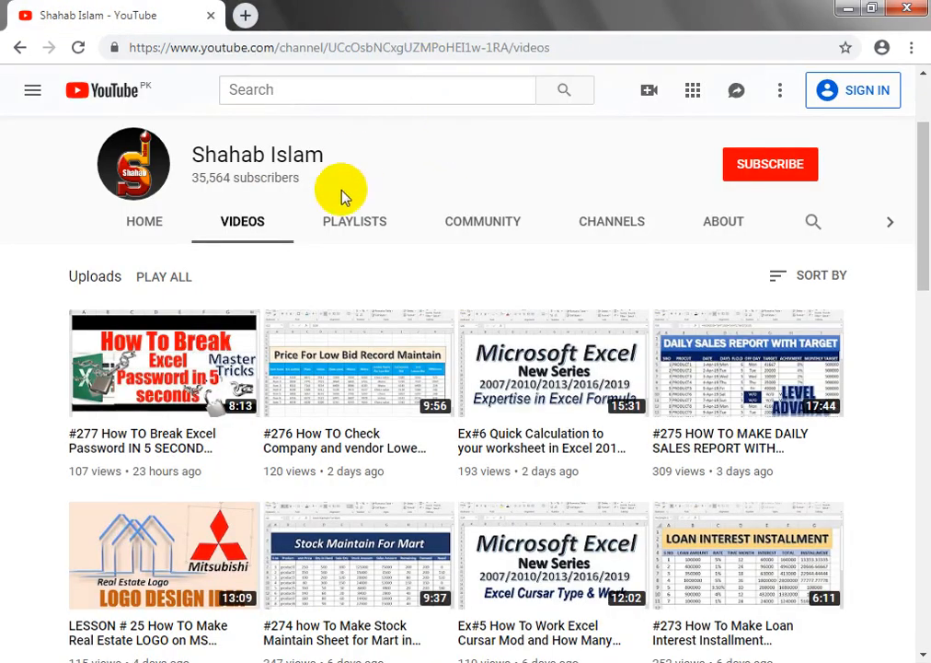
click(843, 10)
Step: Open the Computer window, closing the Libraries window along the way
right_click(91, 618)
click(440, 517)
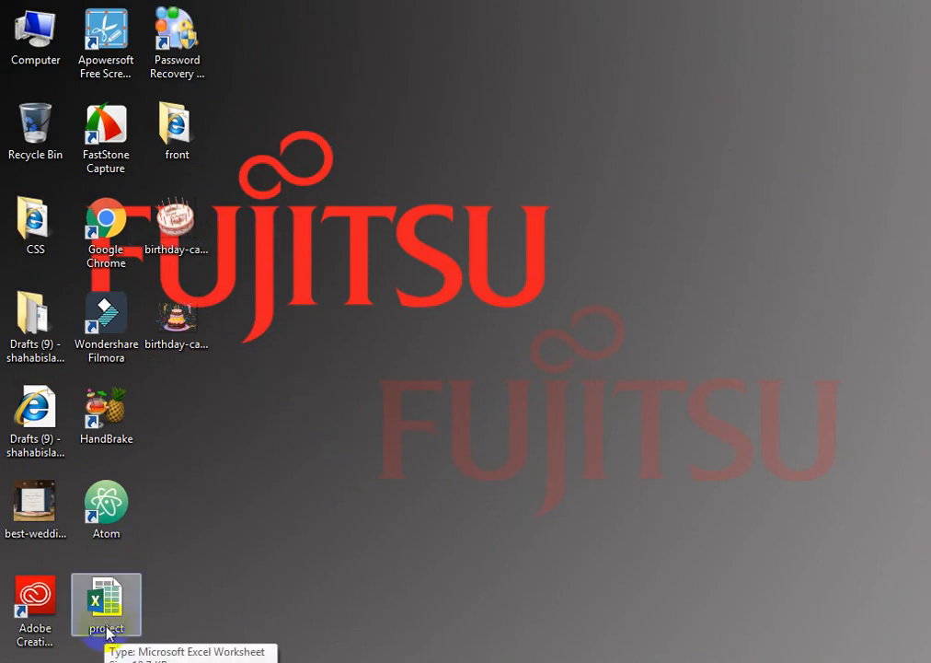
click(173, 662)
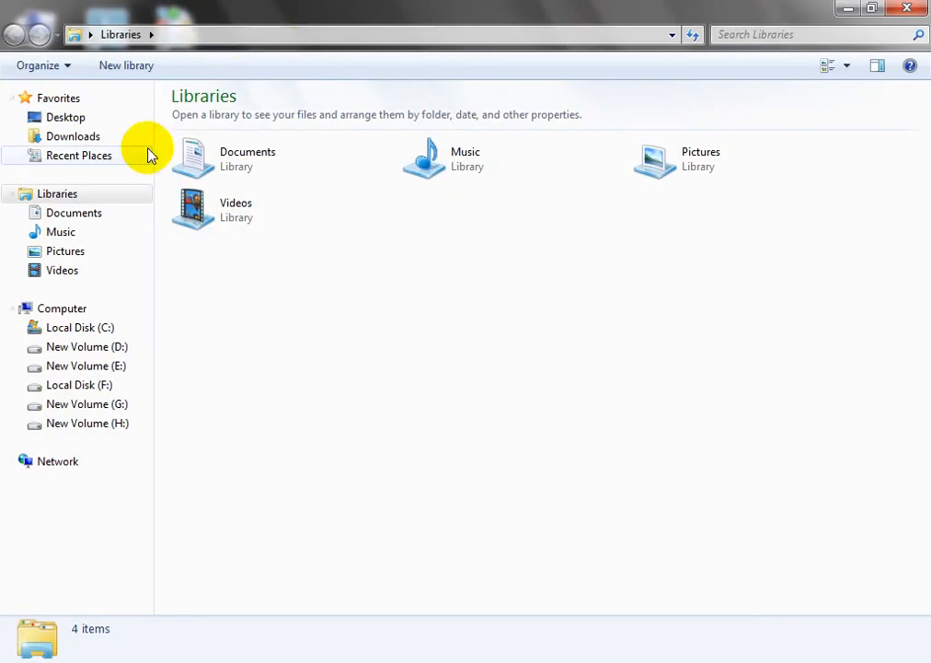
click(909, 10)
double_click(41, 55)
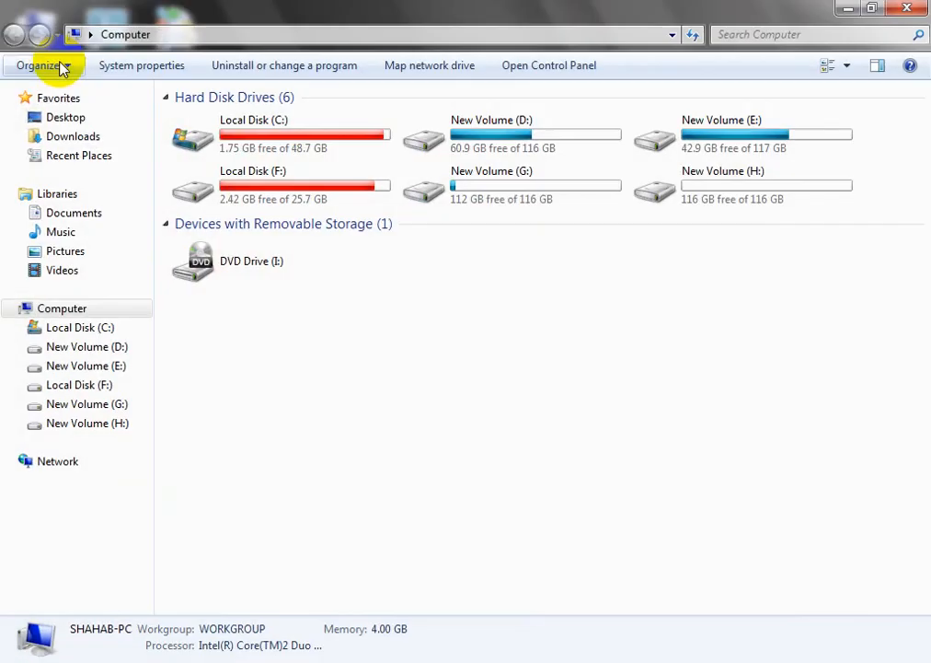
Step: Uncheck 'Hide extensions for known file types' in Folder Options, apply, and close Computer
click(57, 66)
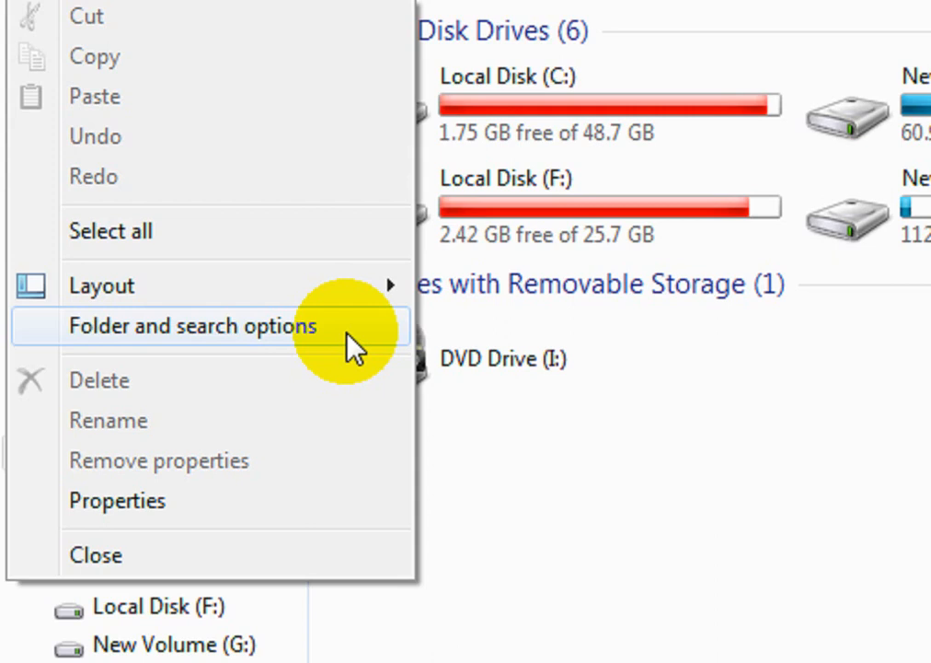
click(347, 333)
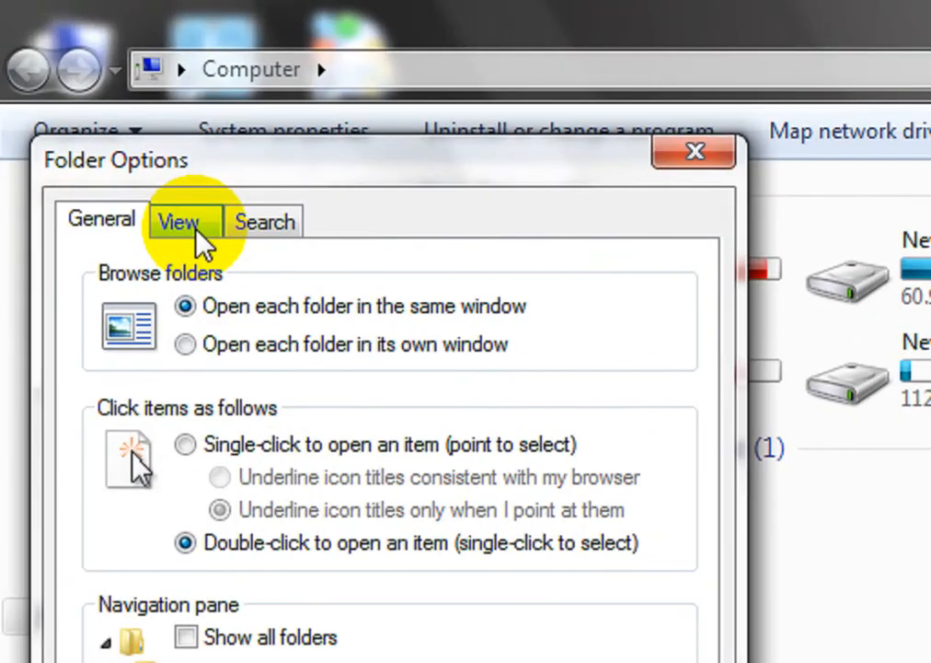
click(196, 235)
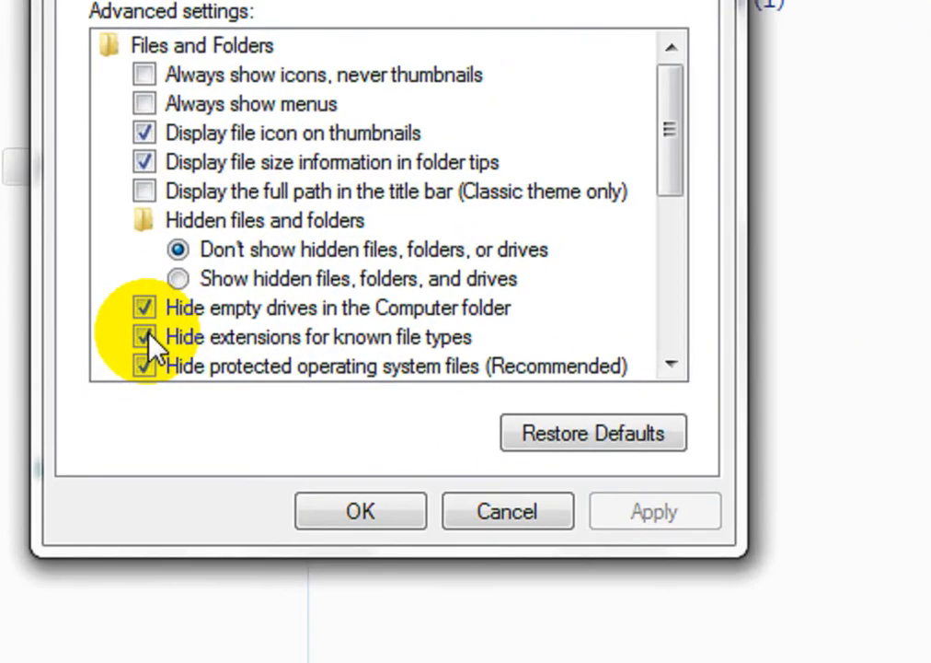
click(144, 337)
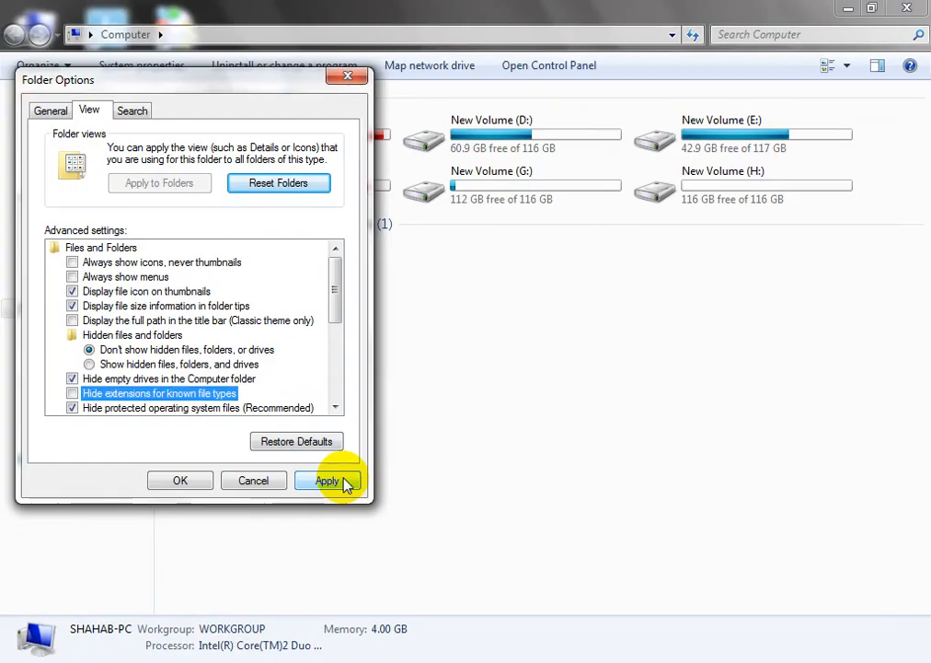
click(682, 509)
click(318, 508)
click(906, 8)
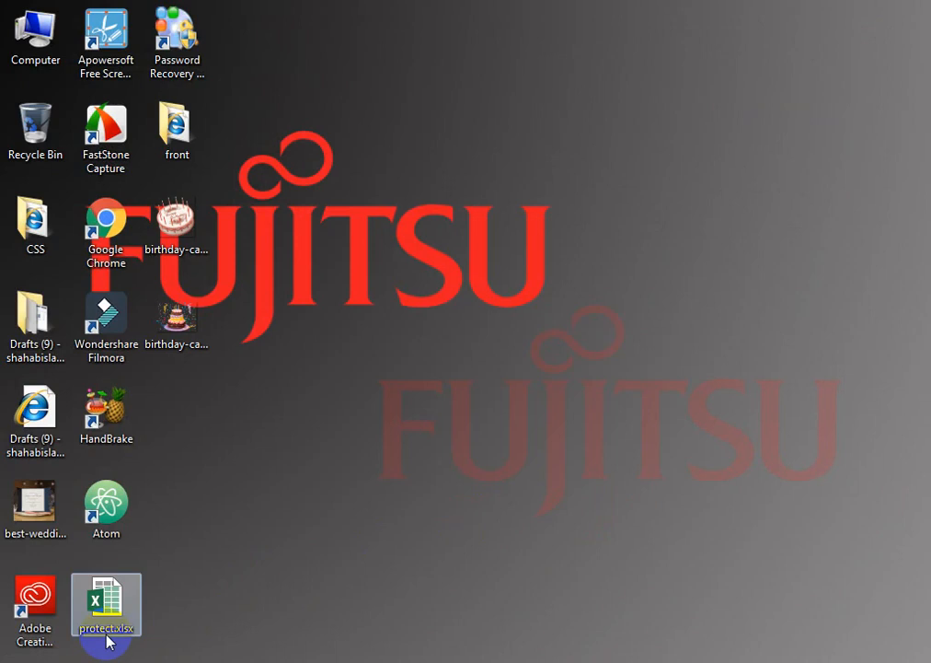
Step: Refresh the desktop and rename protect.xlsx to protect.zip, accepting the extension warning
right_click(308, 560)
click(389, 402)
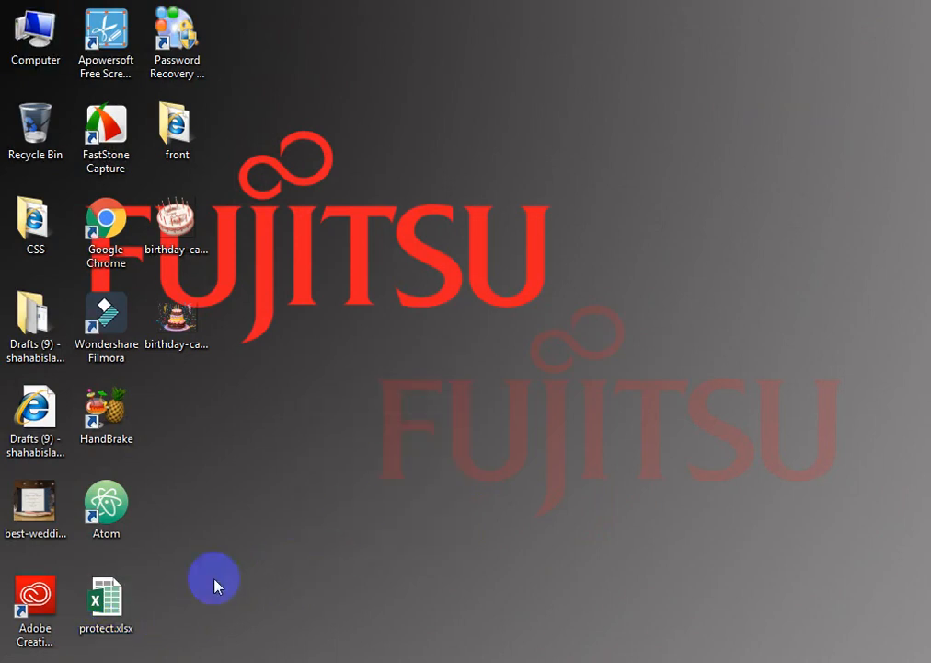
right_click(126, 633)
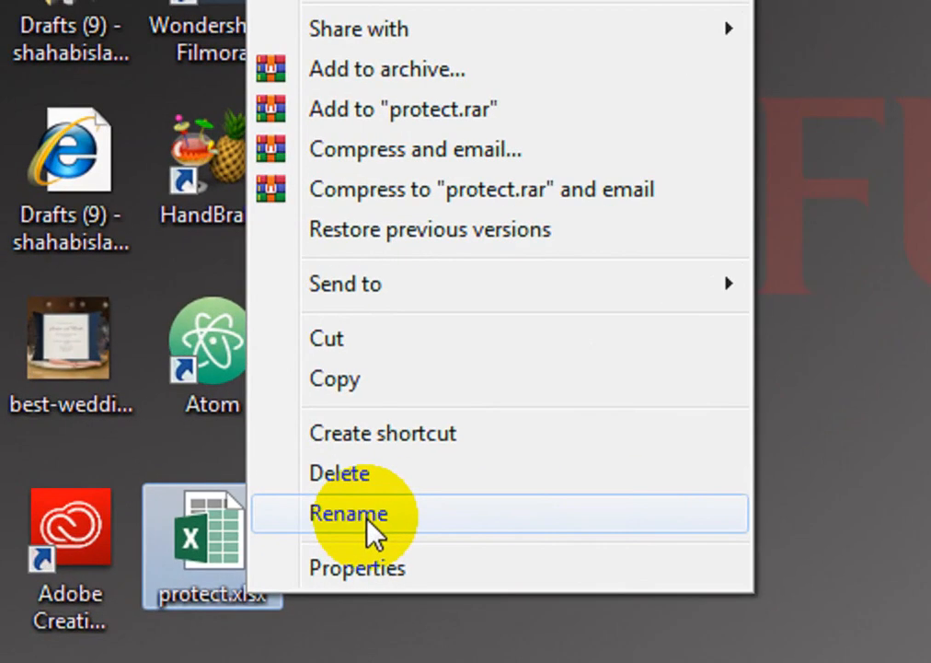
click(370, 522)
click(274, 598)
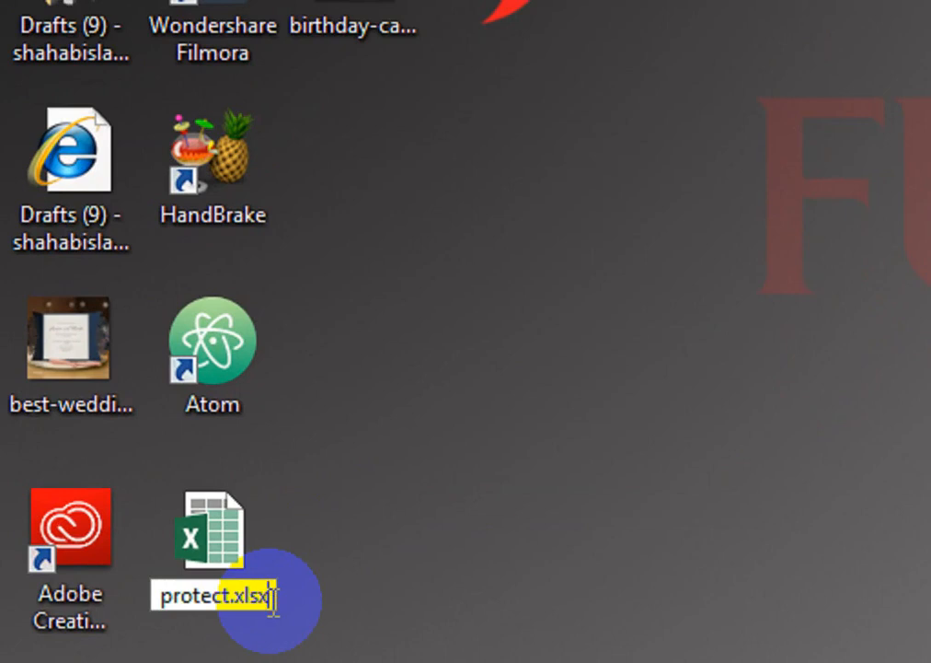
key(BackSpace)
key(BackSpace)
key(BackSpace)
key(BackSpace)
text(zip)
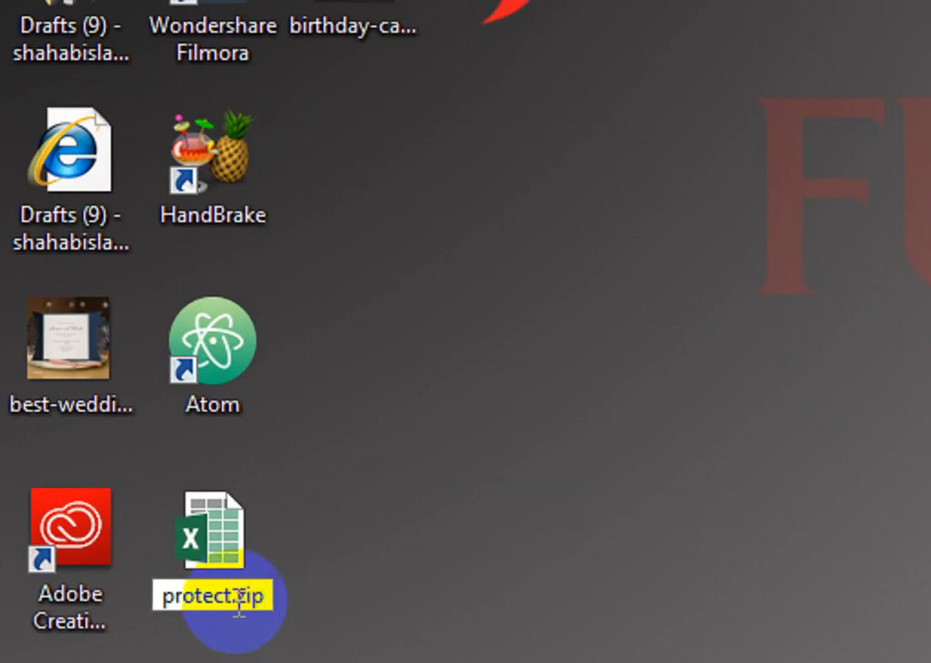
click(283, 582)
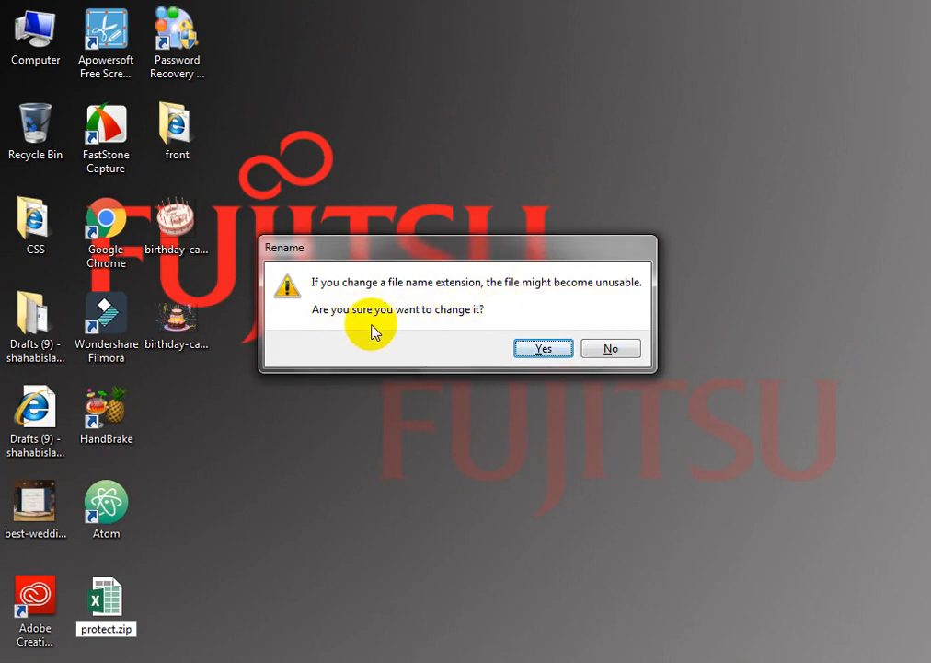
click(526, 353)
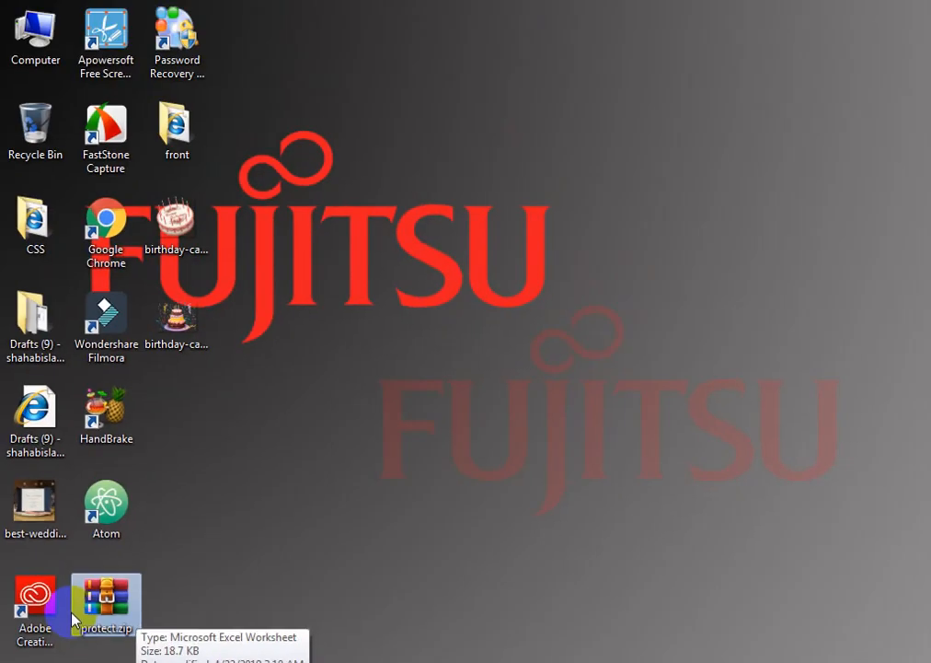
Step: Open protect.zip in WinRAR, go to xl\worksheets, and drag sheet4.xml to the desktop
double_click(147, 578)
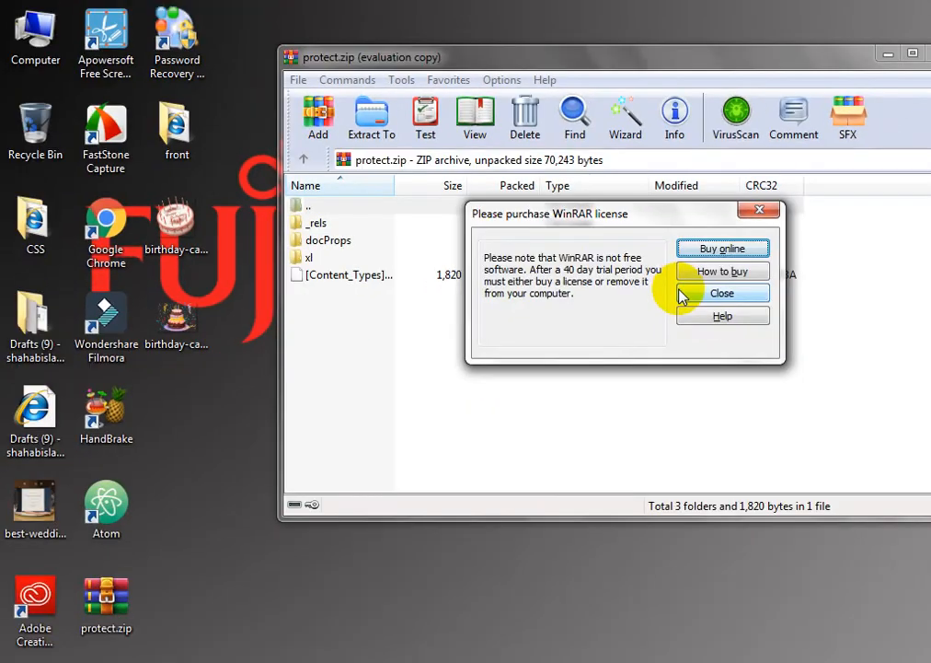
click(865, 406)
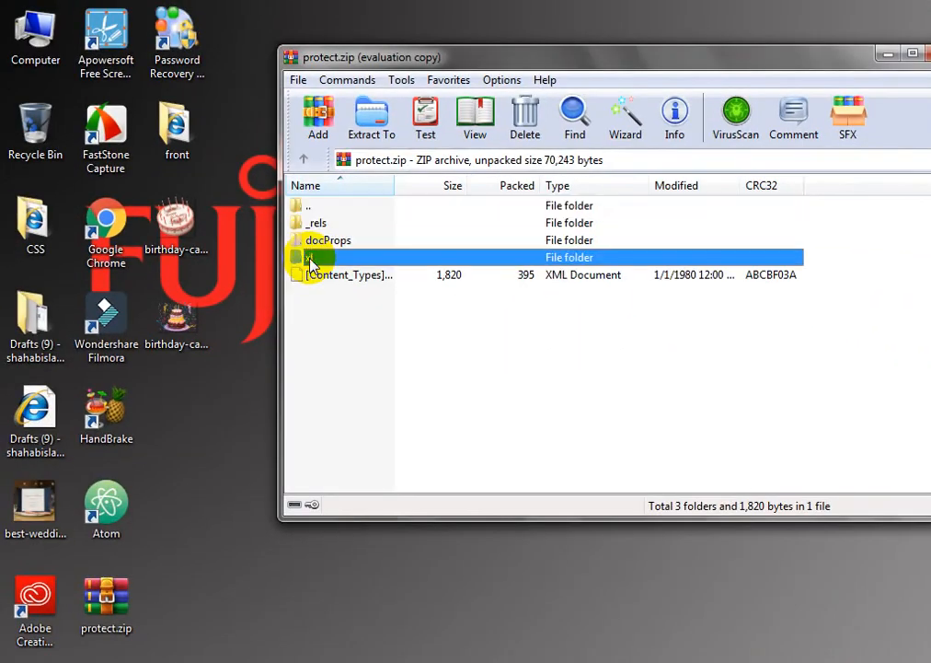
double_click(463, 331)
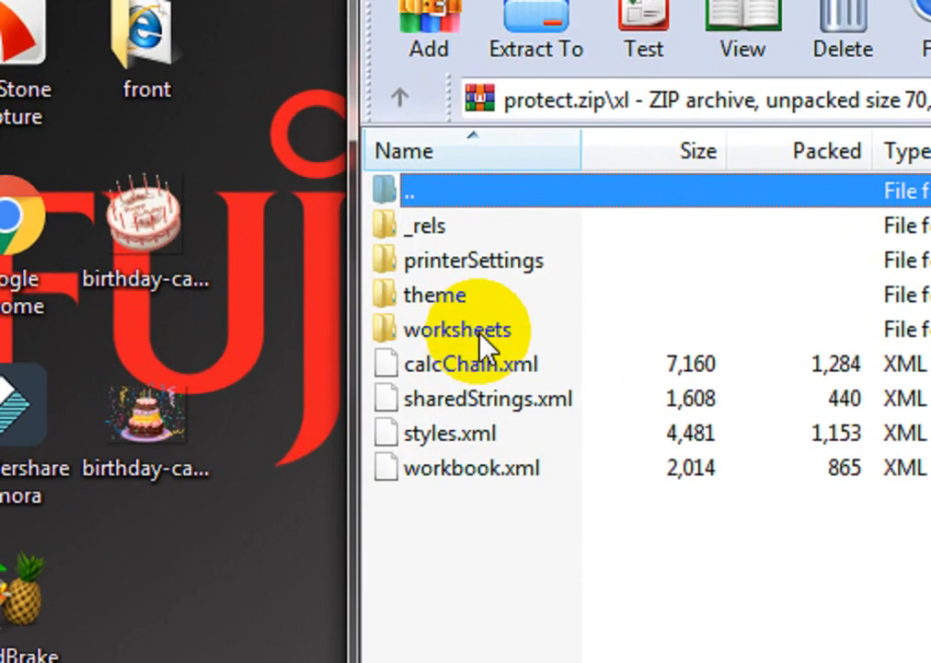
double_click(343, 276)
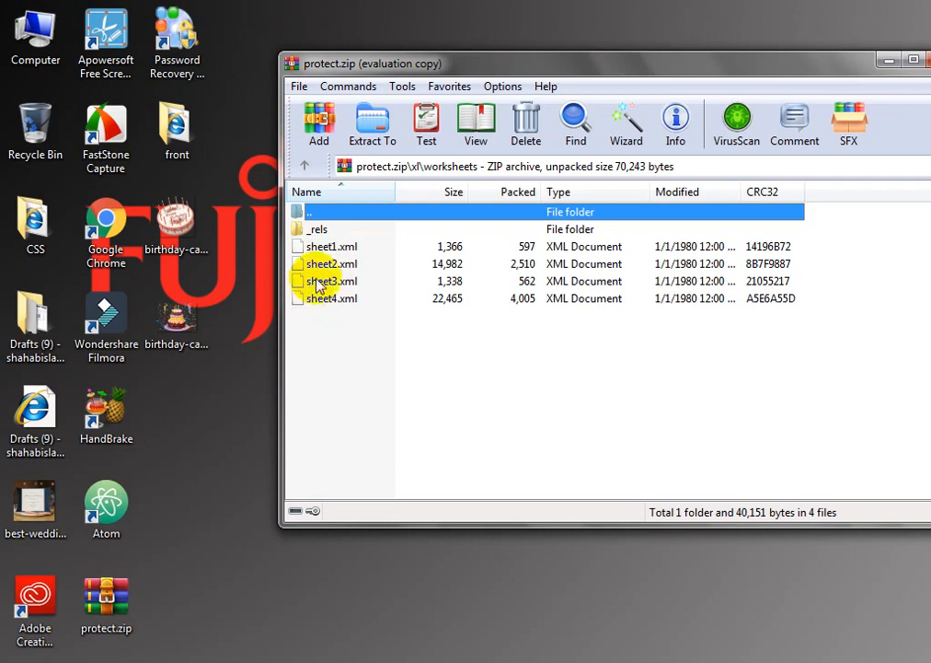
click(324, 308)
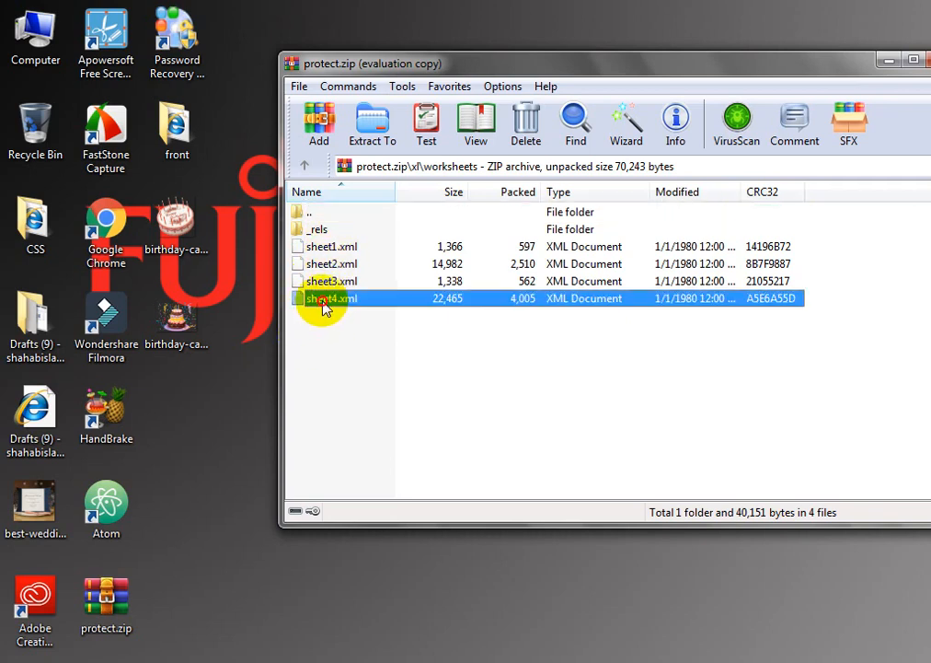
drag(325, 307, 191, 403)
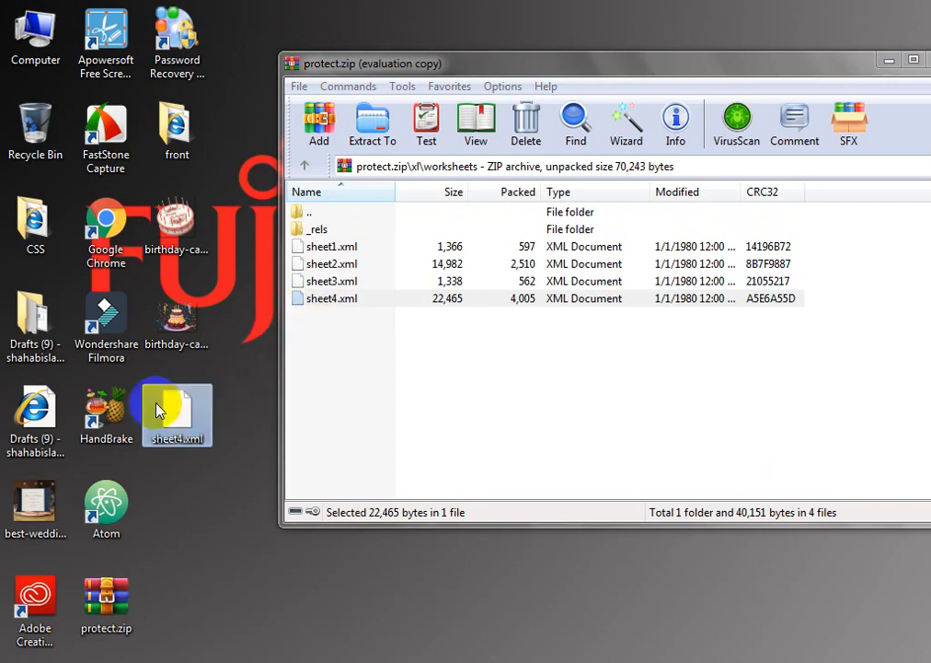
Step: Open sheet4.xml with Notepad and search it for 'protection'
right_click(173, 410)
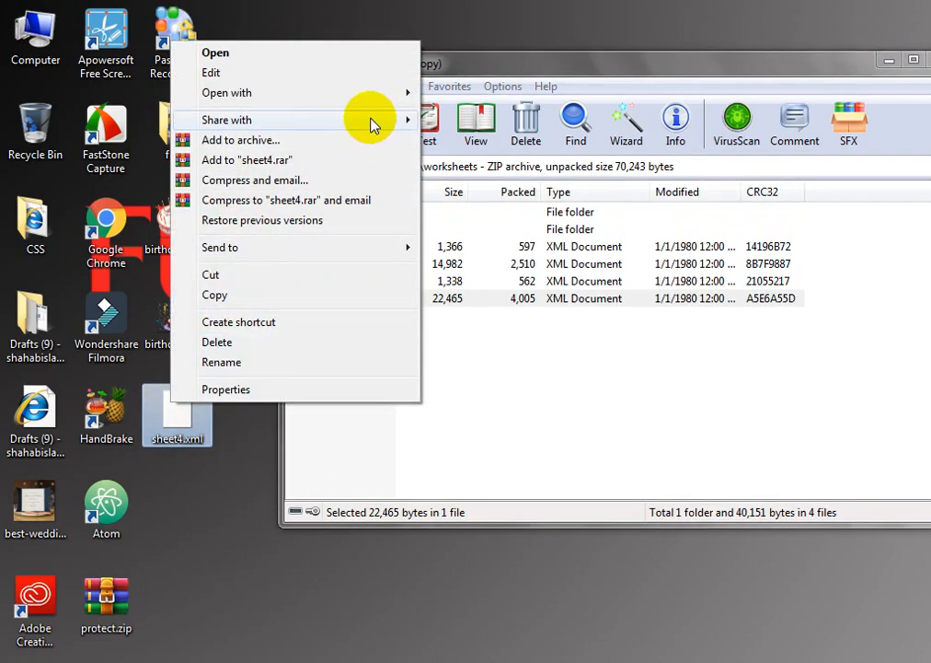
mouse_move(387, 101)
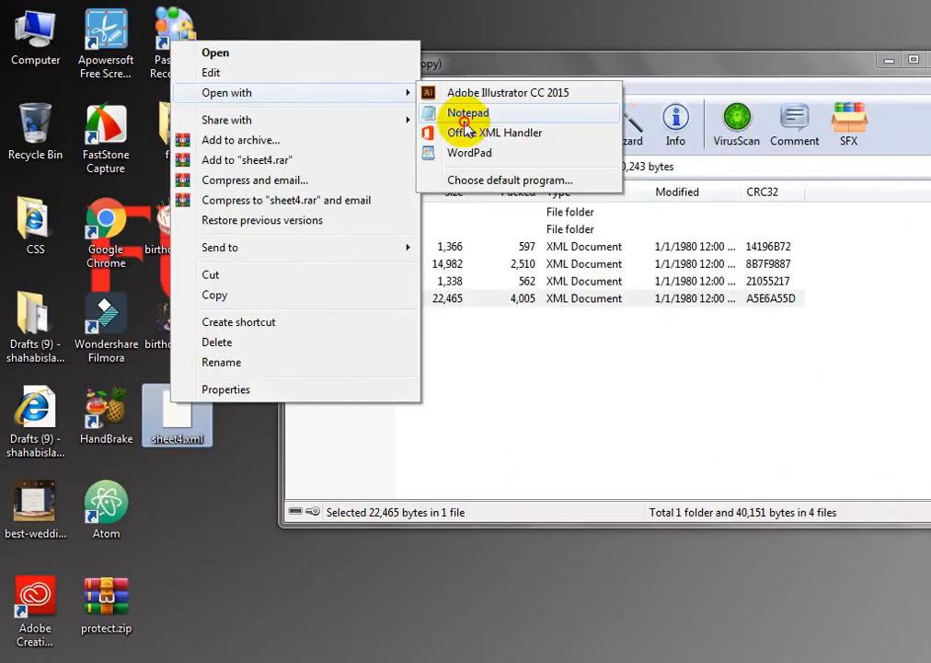
click(627, 239)
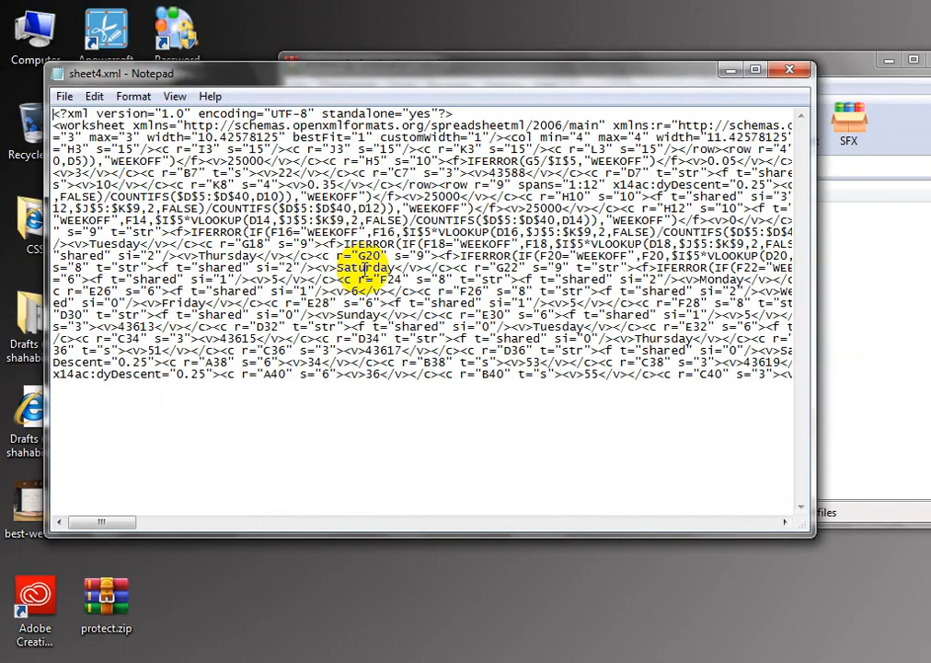
key(ctrl+f)
text(pro)
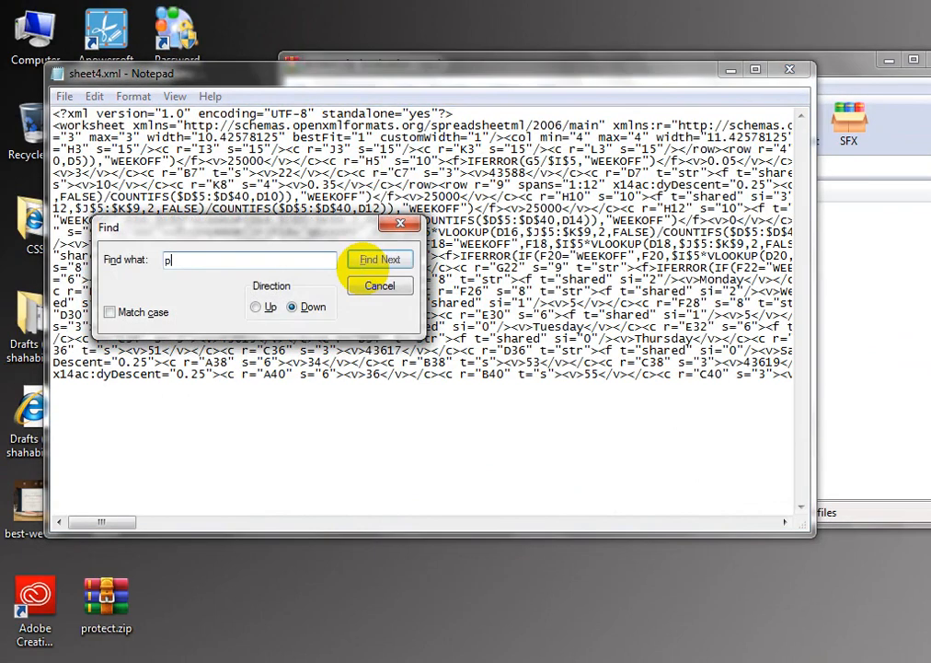
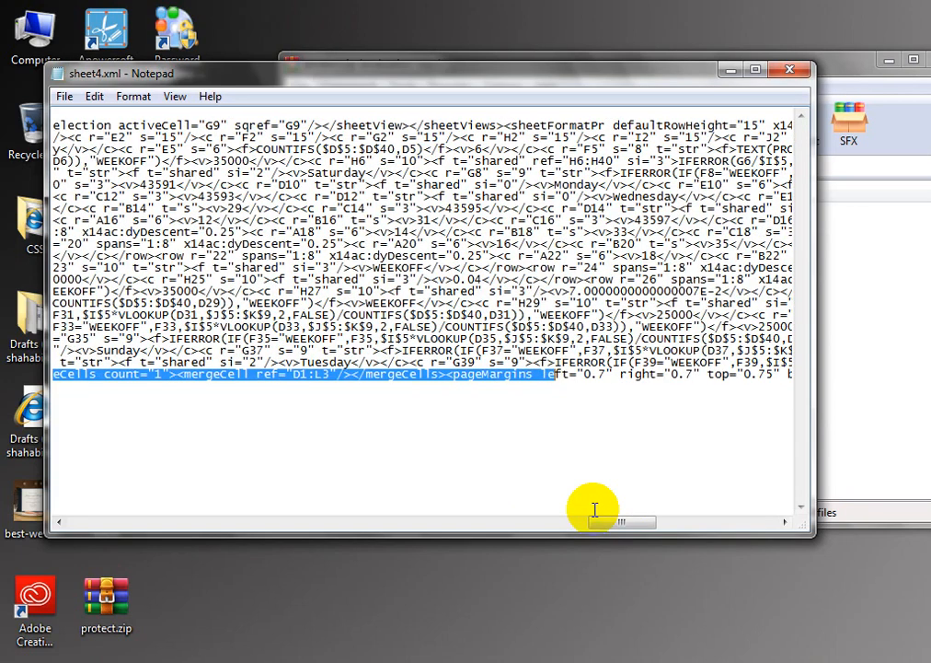
Step: Shrink the selection so it ends right after </mergeCells>, just before <pageMargins
key(shift+Left)
key(shift+Left)
key(shift+Left)
key(shift+Left)
key(shift+Left)
key(shift+Left)
key(shift+Left)
key(shift+Left)
key(shift+Left)
key(shift+Left)
key(shift+Left)
key(shift+Left)
key(shift+Left)
key(shift+Left)
key(shift+Left)
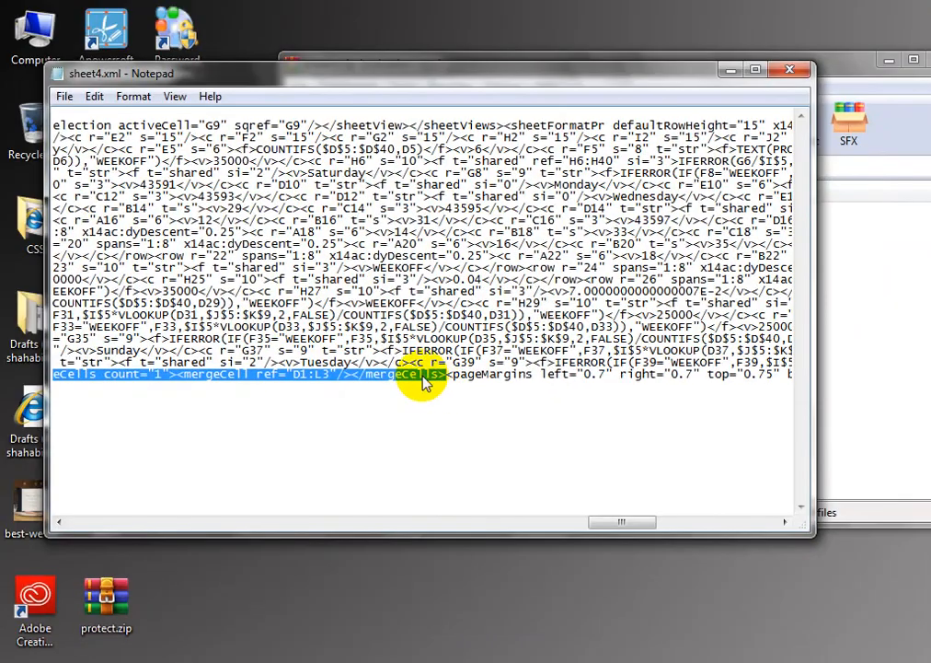
Step: Delete the selected mergeCells block so sheetData runs into pageMargins, then save sheet4.xml
right_click(424, 372)
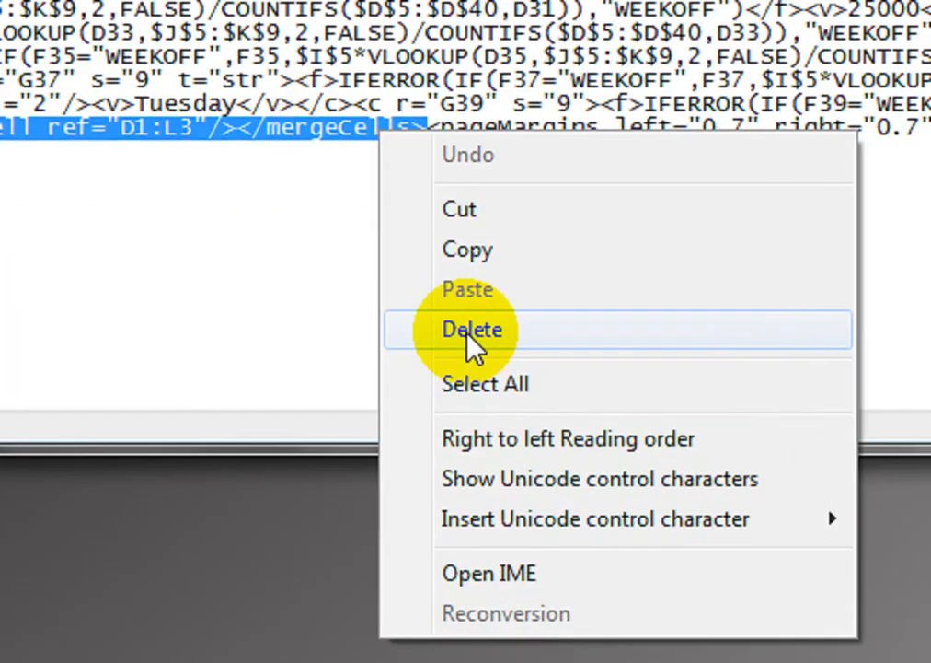
click(469, 333)
click(63, 95)
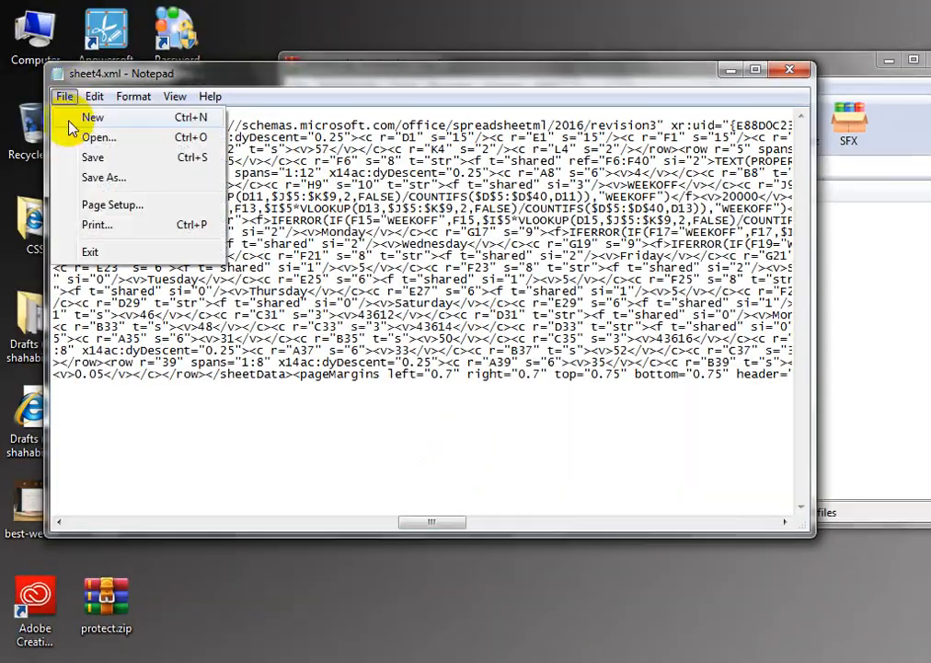
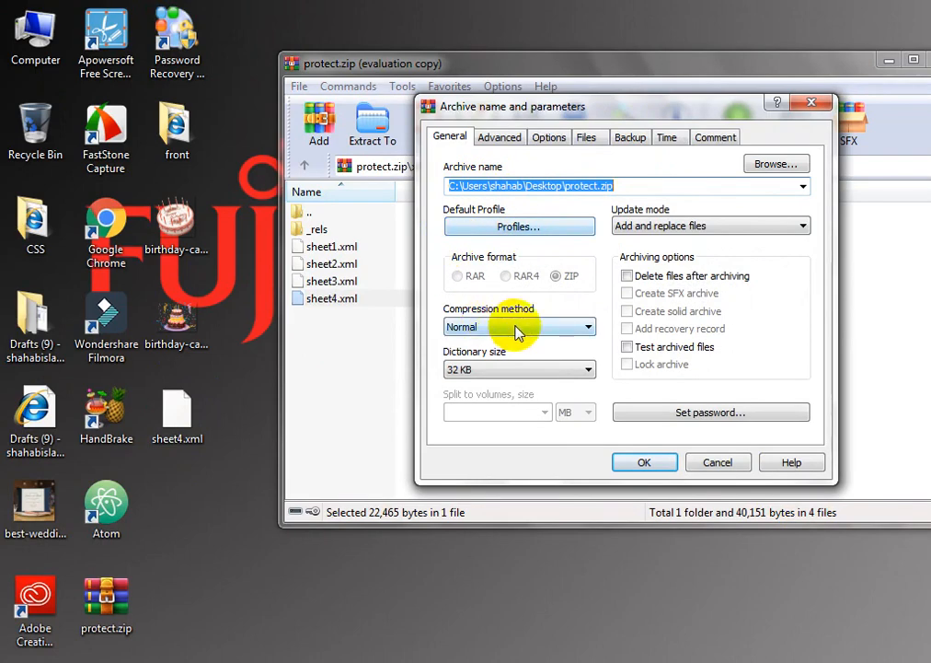
Step: Confirm replacing sheet4.xml inside protect.zip, then close the protect.zip archive window
click(623, 464)
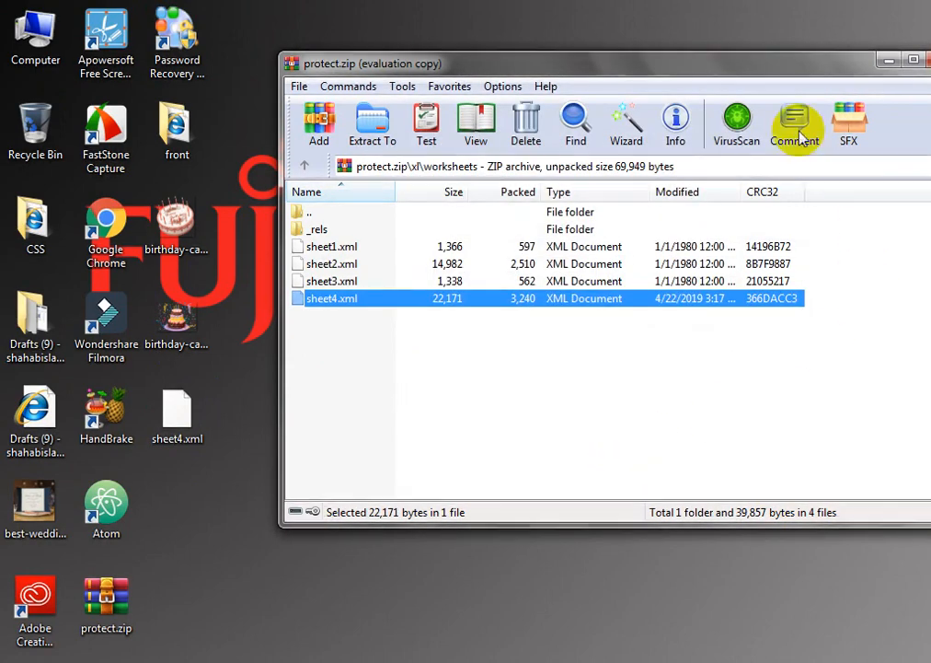
drag(790, 68, 686, 88)
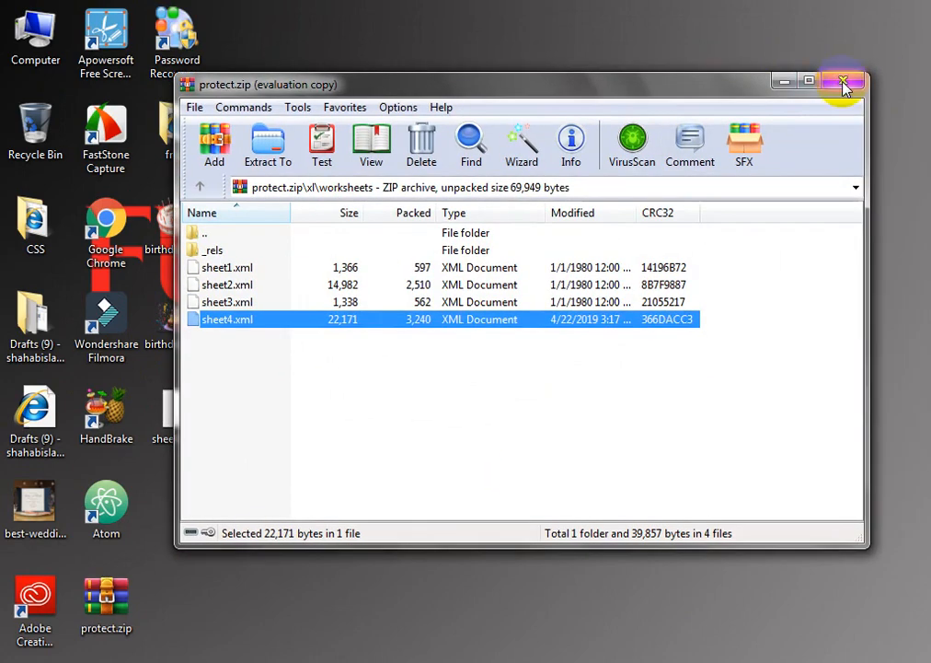
click(843, 81)
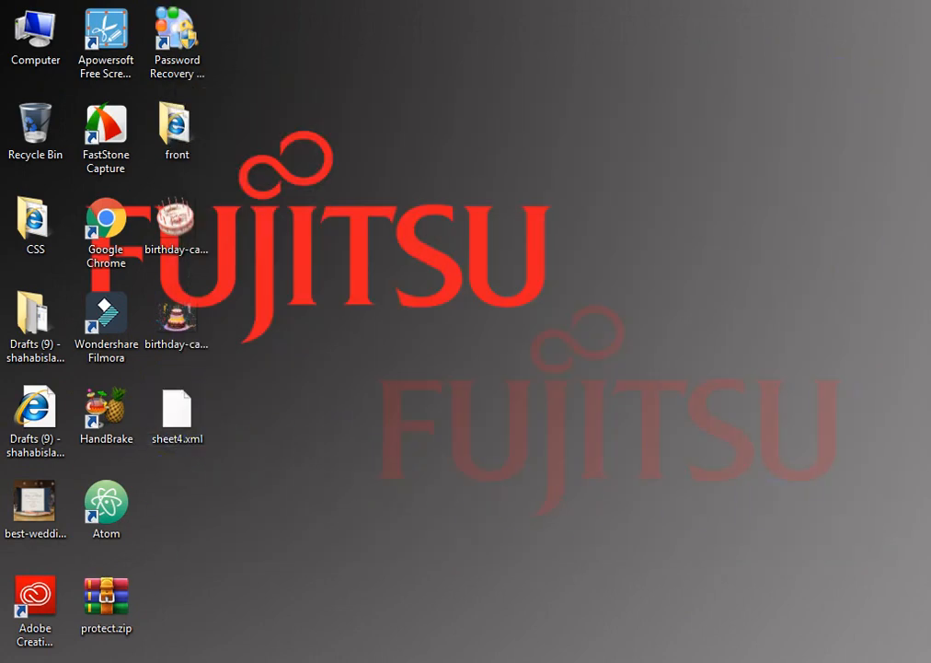
Step: Rename protect.zip to protect.xlsx on the desktop and accept the extension-change warning
click(142, 602)
right_click(127, 600)
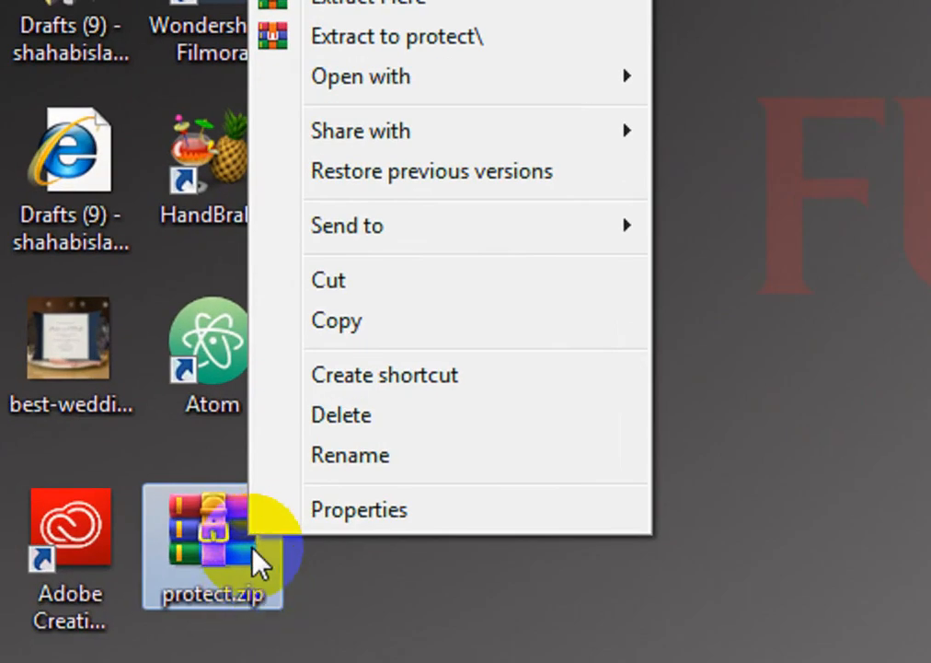
click(347, 466)
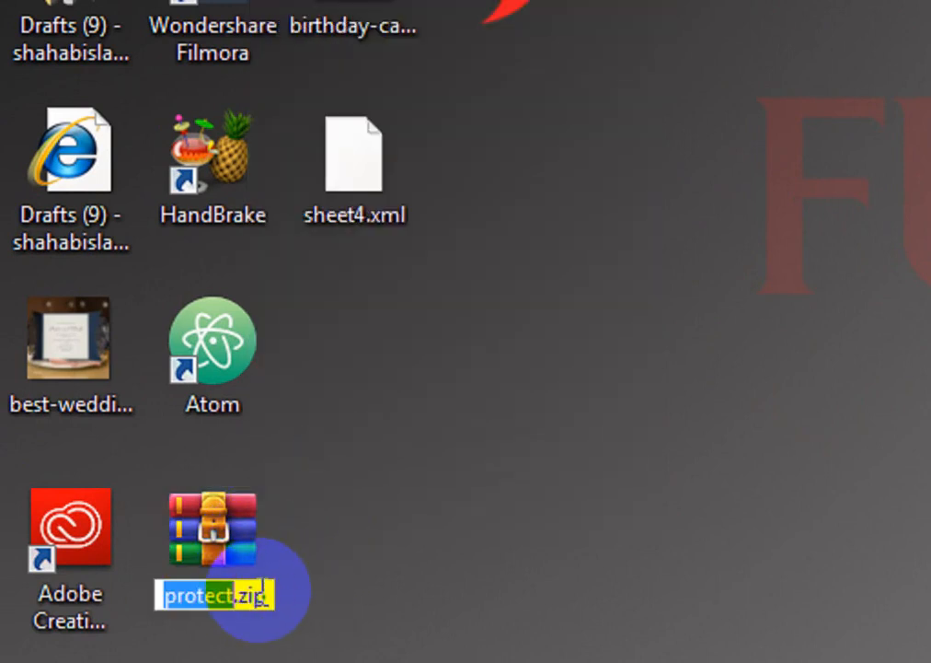
click(265, 596)
key(BackSpace)
key(BackSpace)
key(BackSpace)
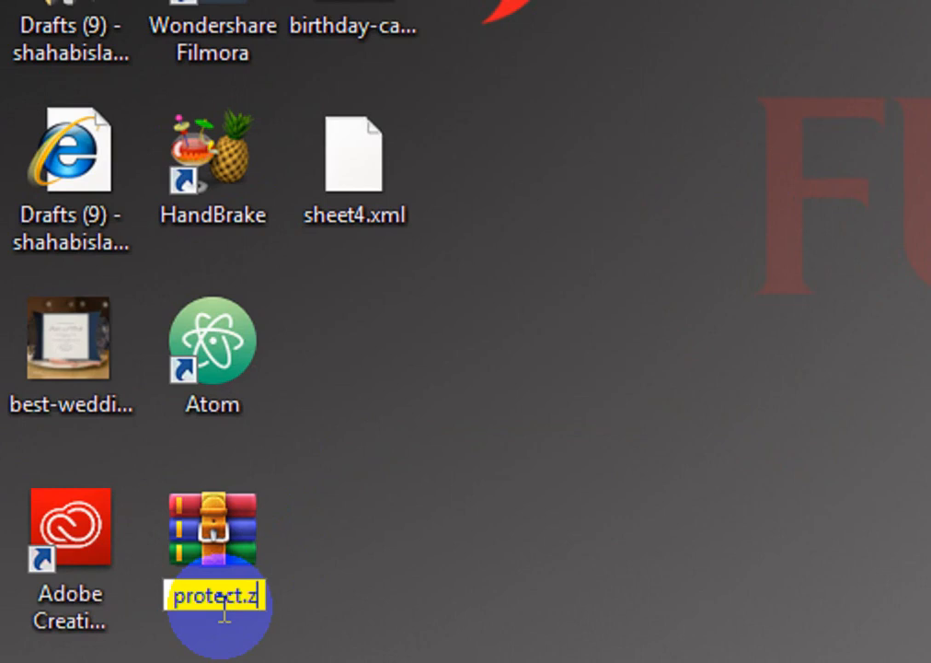
text(xlsx)
key(Return)
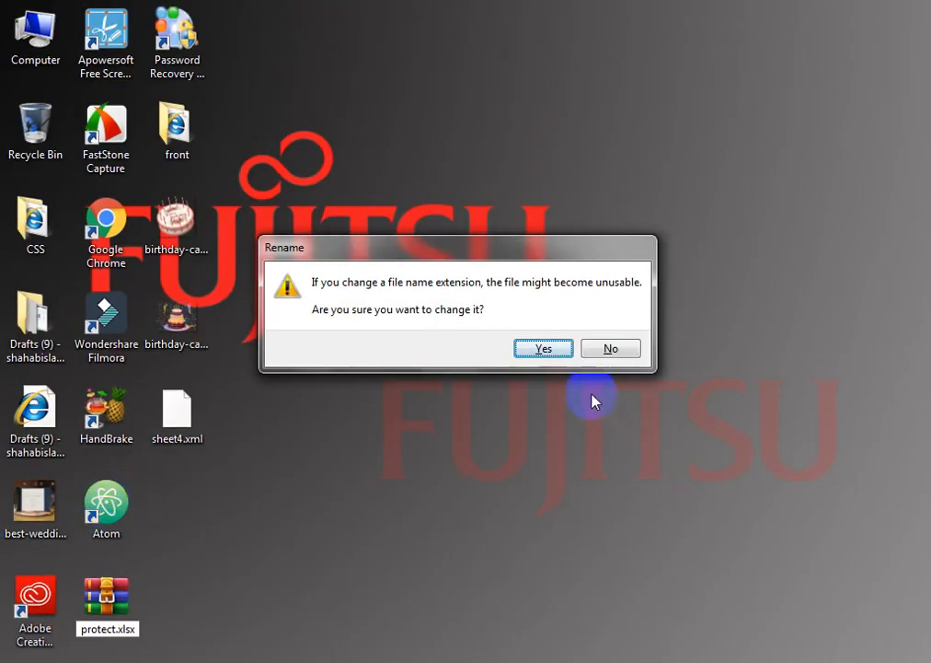
click(542, 349)
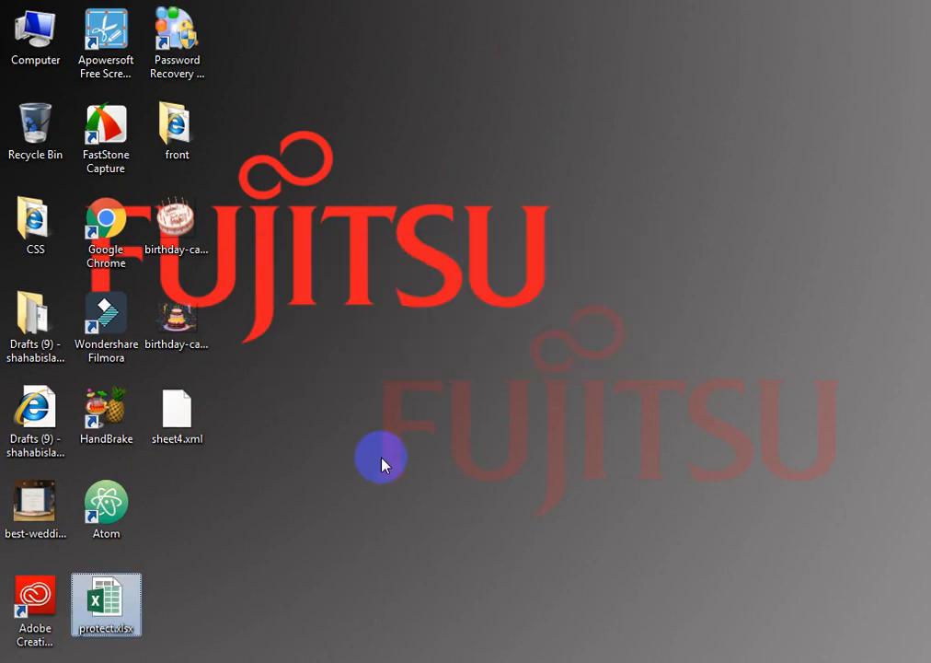
click(117, 622)
Step: Open protect.xlsx and test Sheet4 by clearing the TARGET cells G6:G11, then undoing
double_click(117, 623)
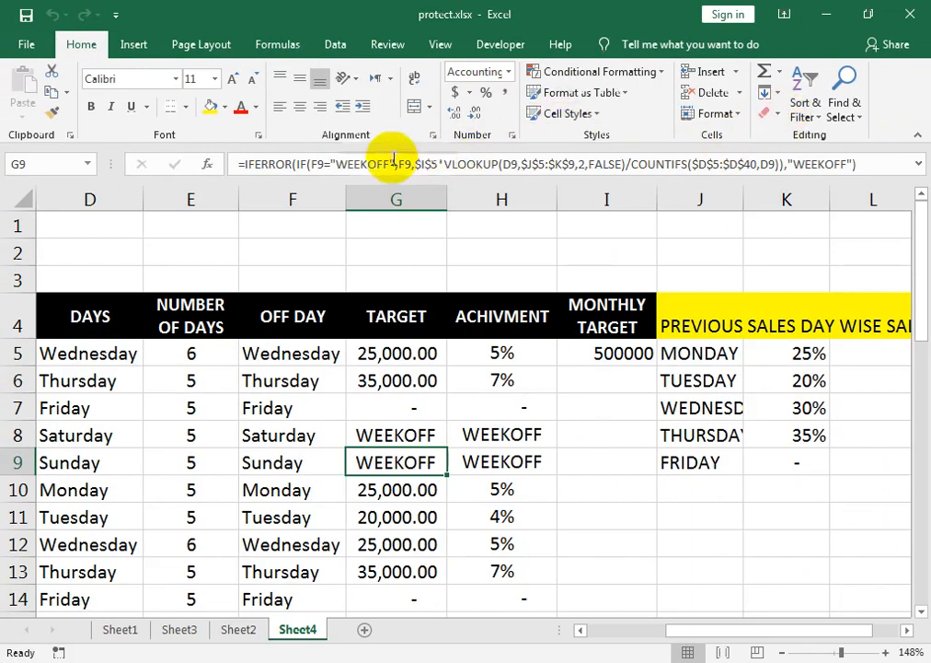
drag(366, 380, 413, 518)
key(Delete)
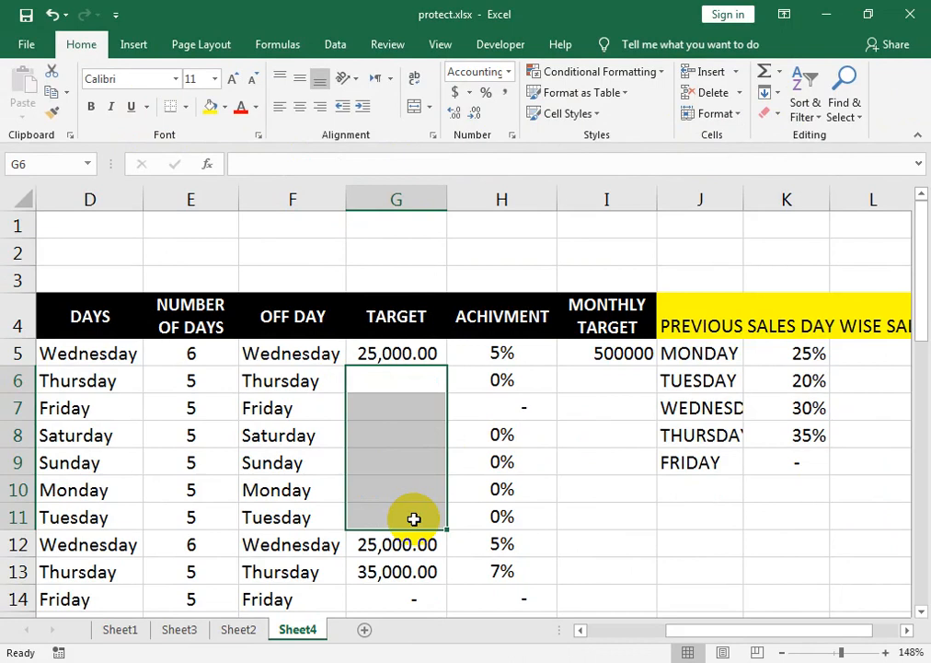
key(ctrl+z)
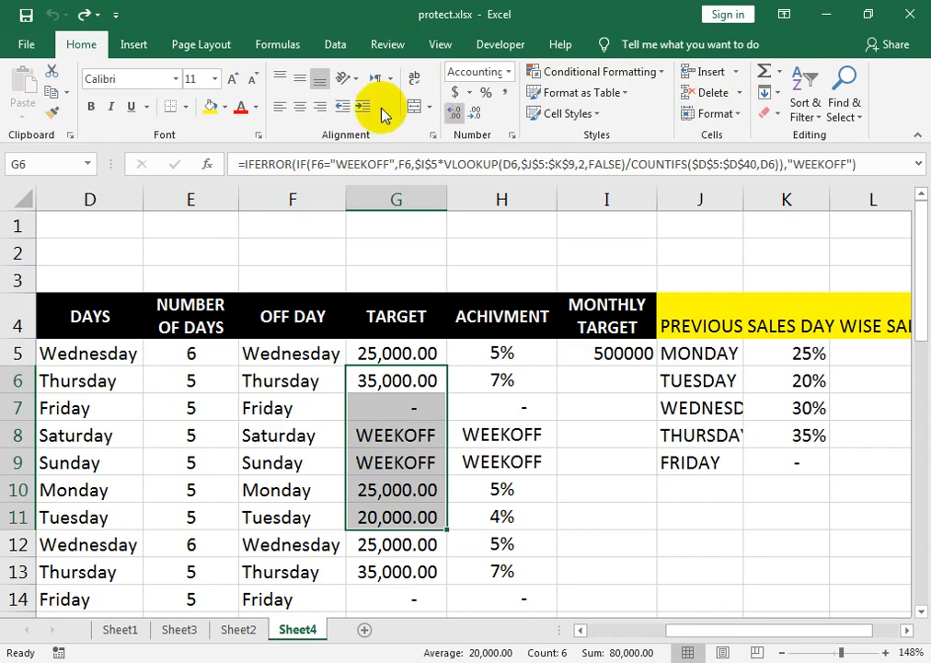
Step: Clear and restore the table range D4:H10, then switch to the Chrome window
drag(142, 328, 491, 502)
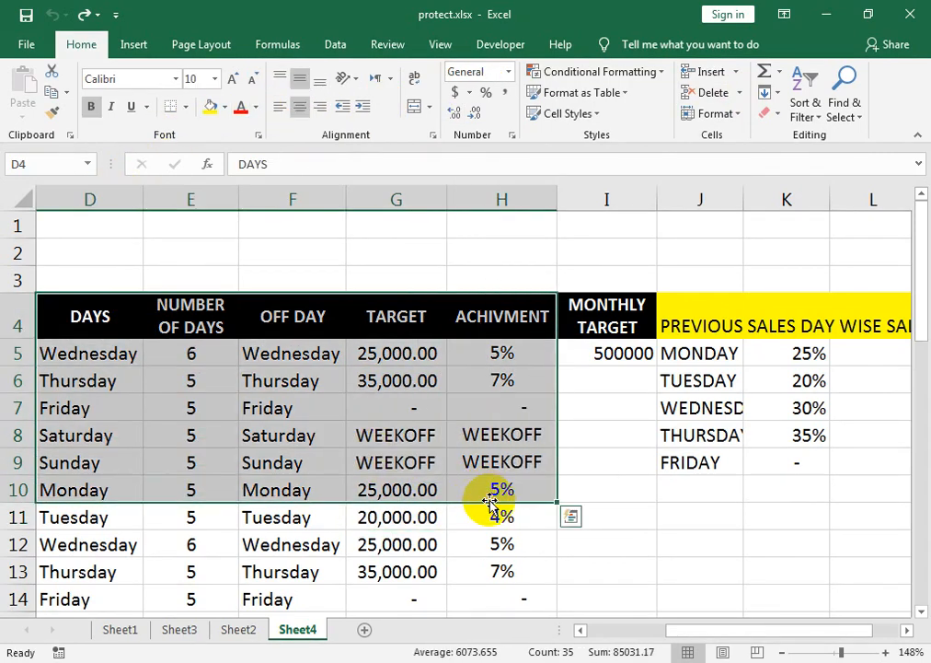
key(Delete)
key(ctrl+z)
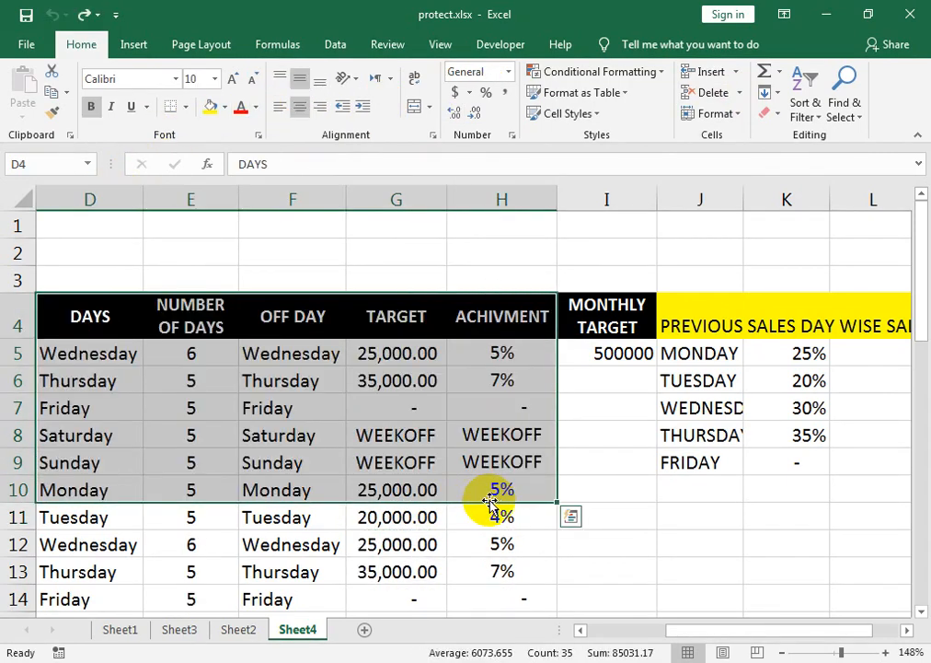
key(ctrl+q)
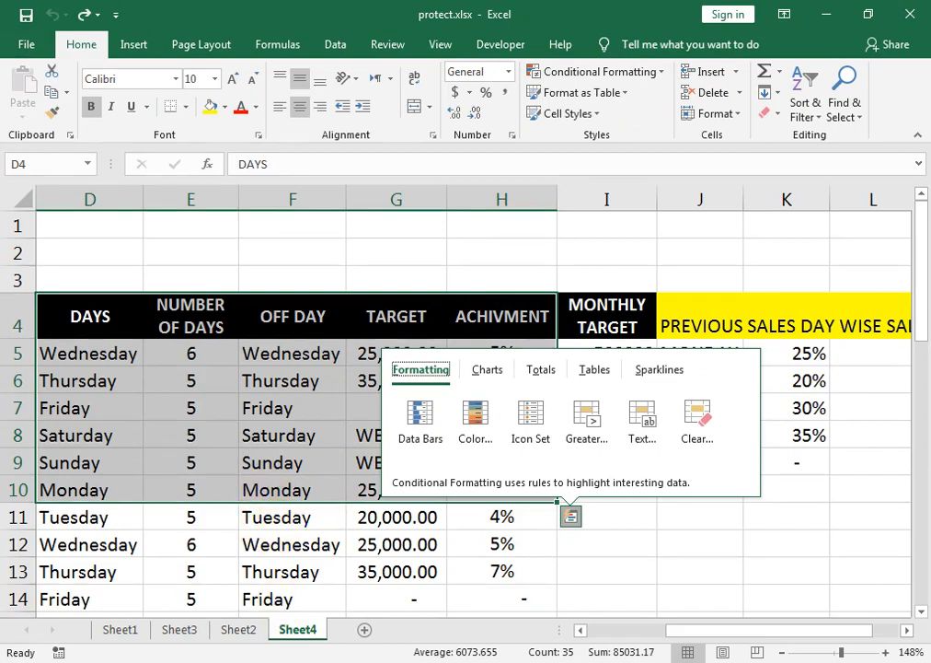
key(alt+Tab)
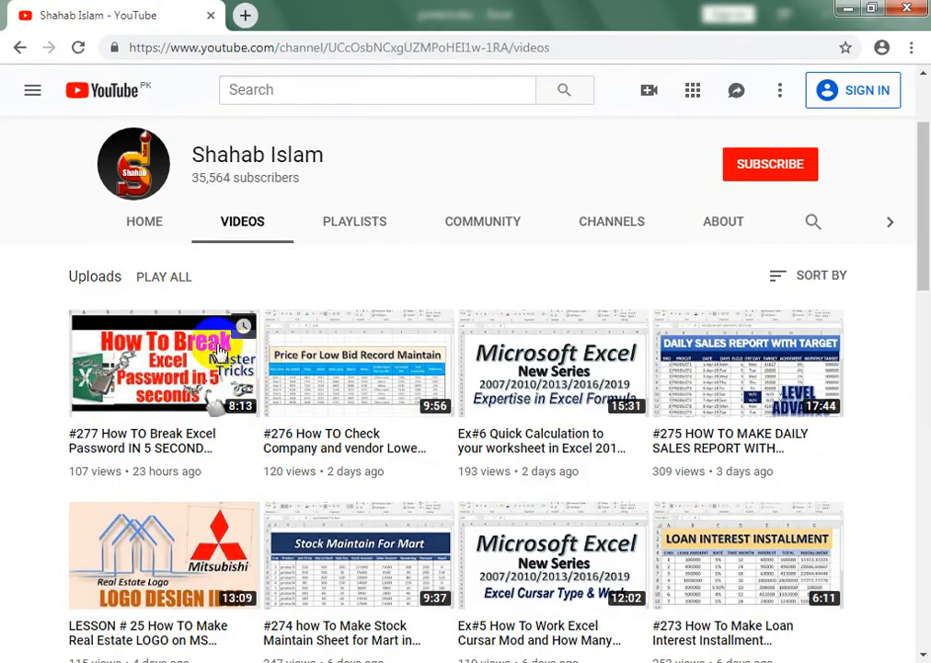